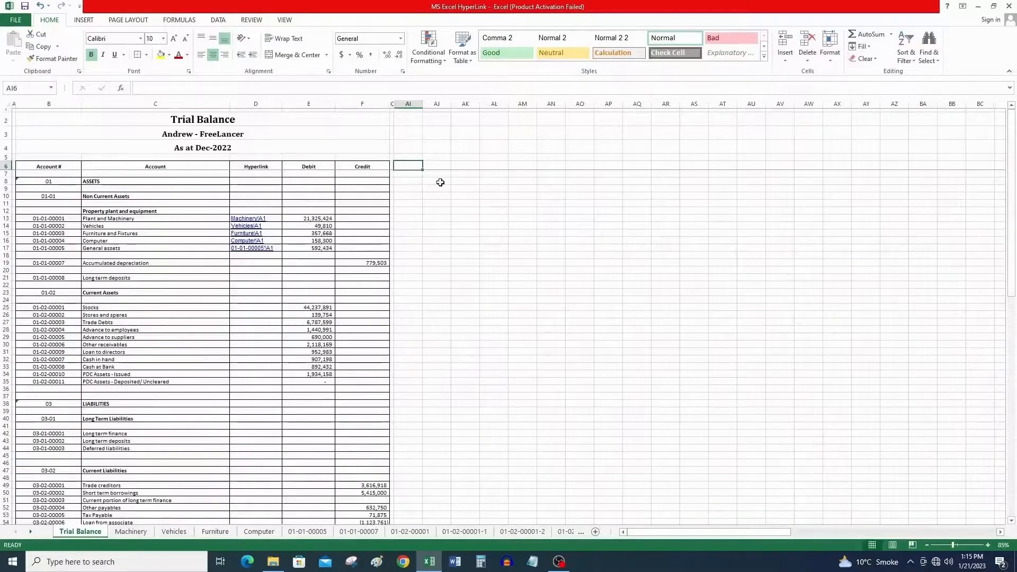
Step: Examine the Trial Balance sheet's title rows and its account sections from assets down to expenses
{"action": "left_click", "coordinate": [274, 136]}
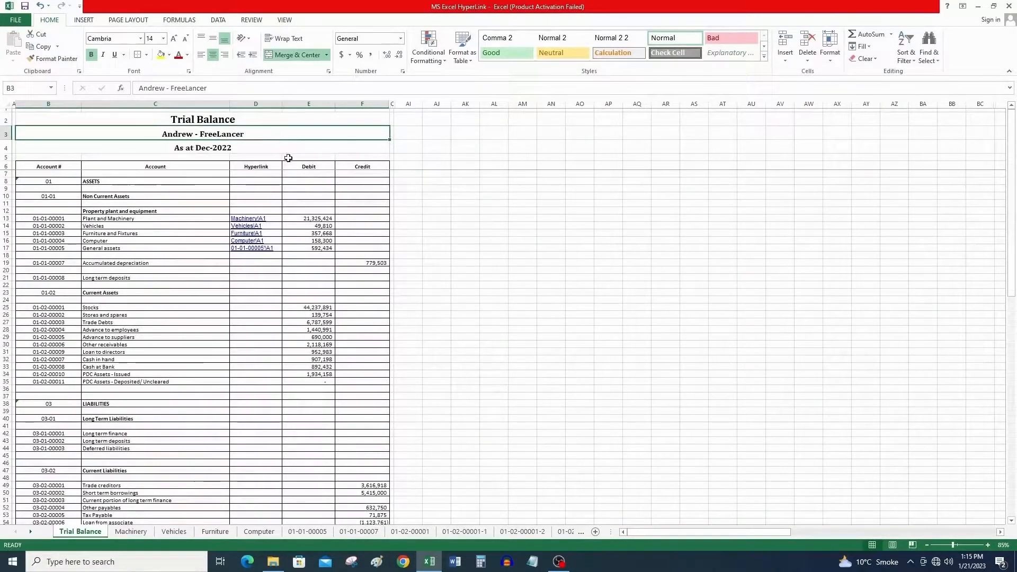
{"action": "left_click", "coordinate": [268, 120]}
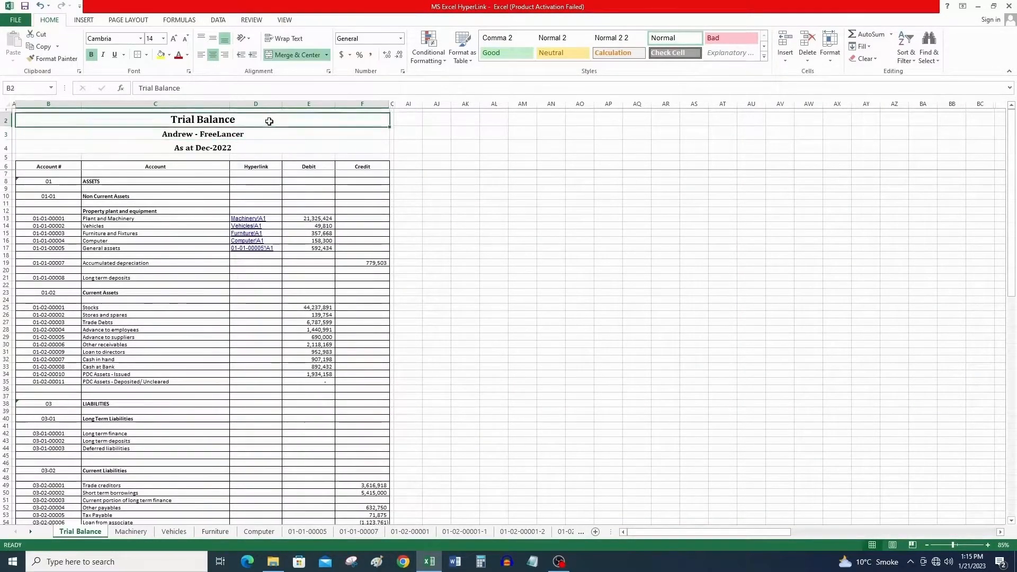
{"action": "scroll", "coordinate": [201, 194], "scroll_direction": "down", "scroll_amount": 7}
{"action": "scroll", "coordinate": [202, 195], "scroll_direction": "down", "scroll_amount": 11}
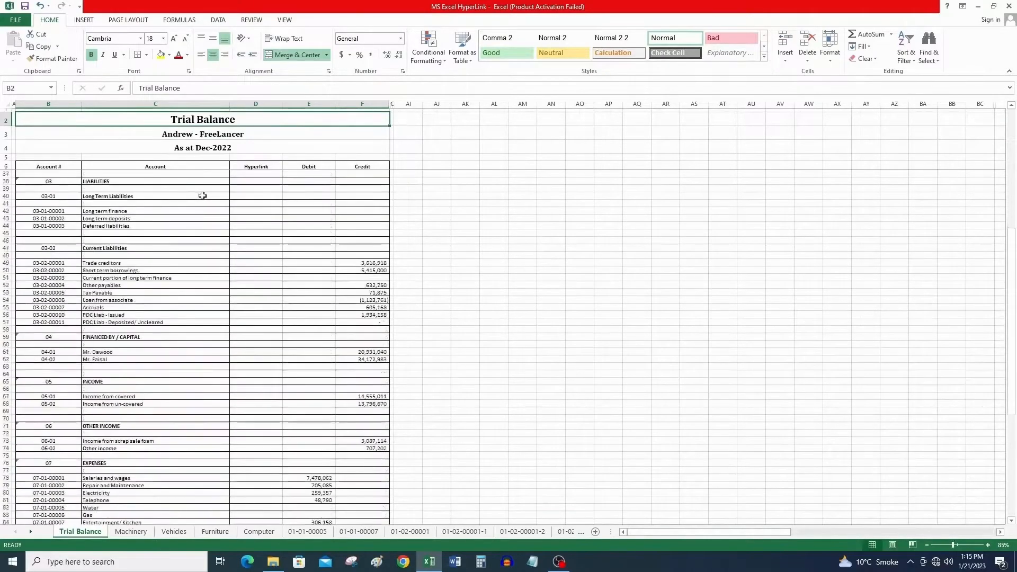
{"action": "scroll", "coordinate": [207, 192], "scroll_direction": "up", "scroll_amount": 12}
{"action": "scroll", "coordinate": [207, 192], "scroll_direction": "up", "scroll_amount": 6}
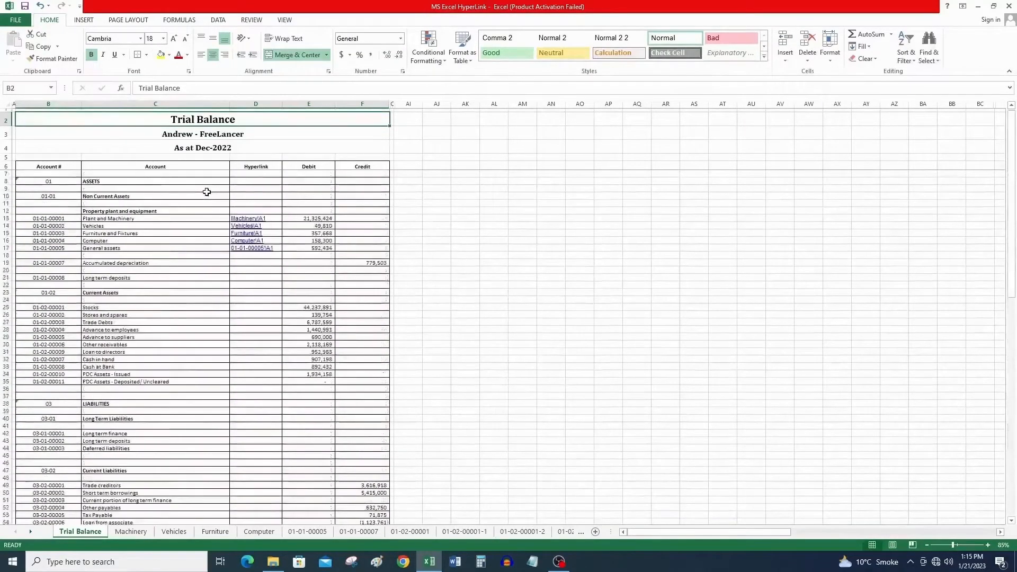
{"action": "scroll", "coordinate": [219, 179], "scroll_direction": "up", "scroll_amount": 1}
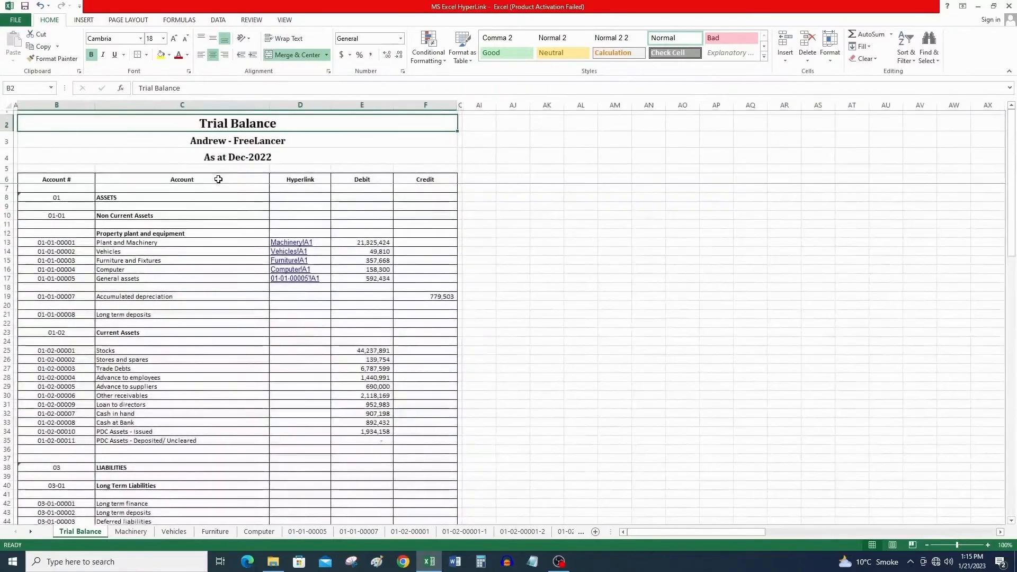
Step: Examine the property, plant and equipment accounts in the Trial Balance together with their debit amounts
{"action": "left_click", "coordinate": [218, 179]}
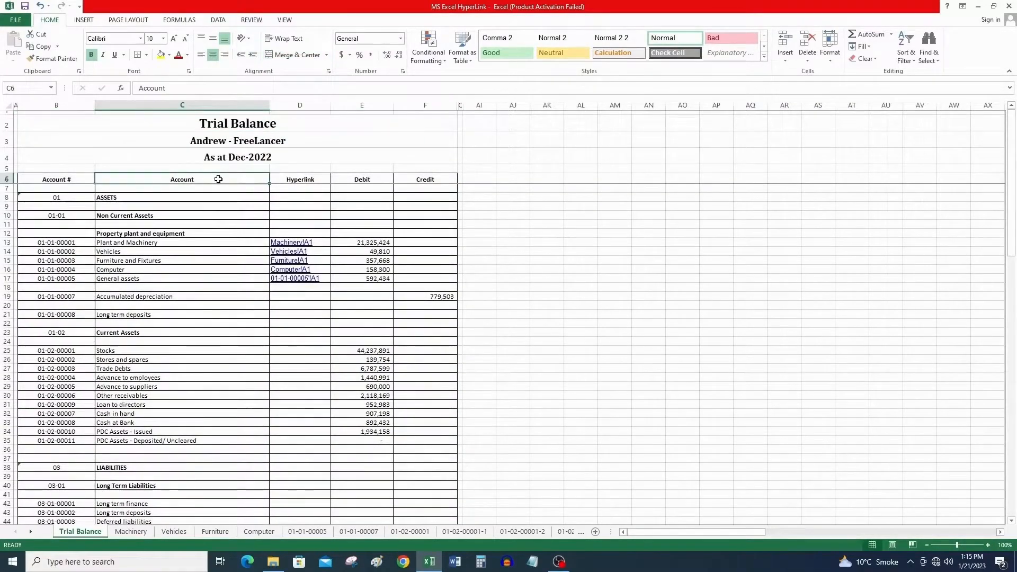
{"action": "left_click", "coordinate": [205, 199]}
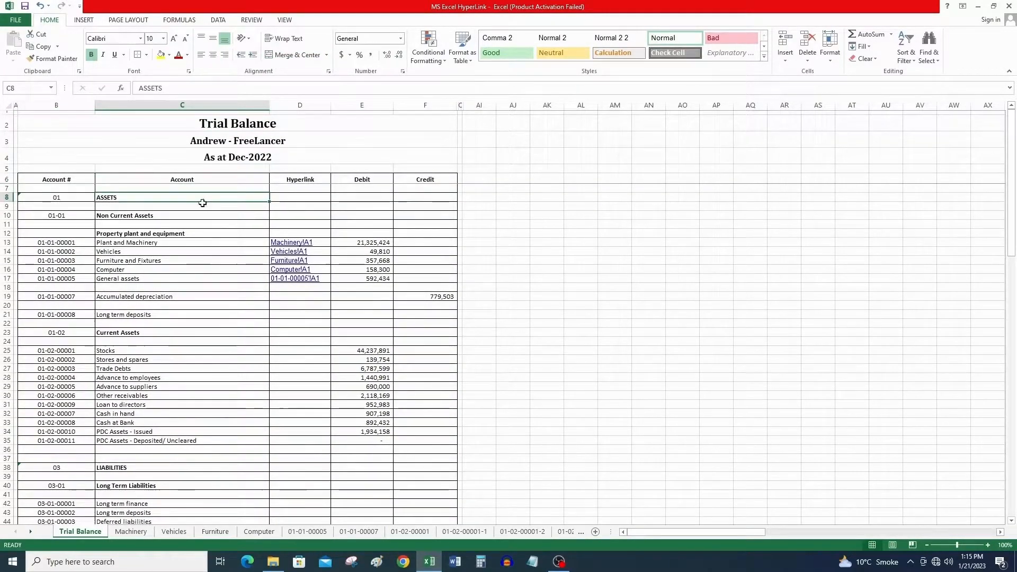
{"action": "left_click", "coordinate": [188, 244]}
{"action": "left_click", "coordinate": [184, 252]}
{"action": "left_click", "coordinate": [183, 260]}
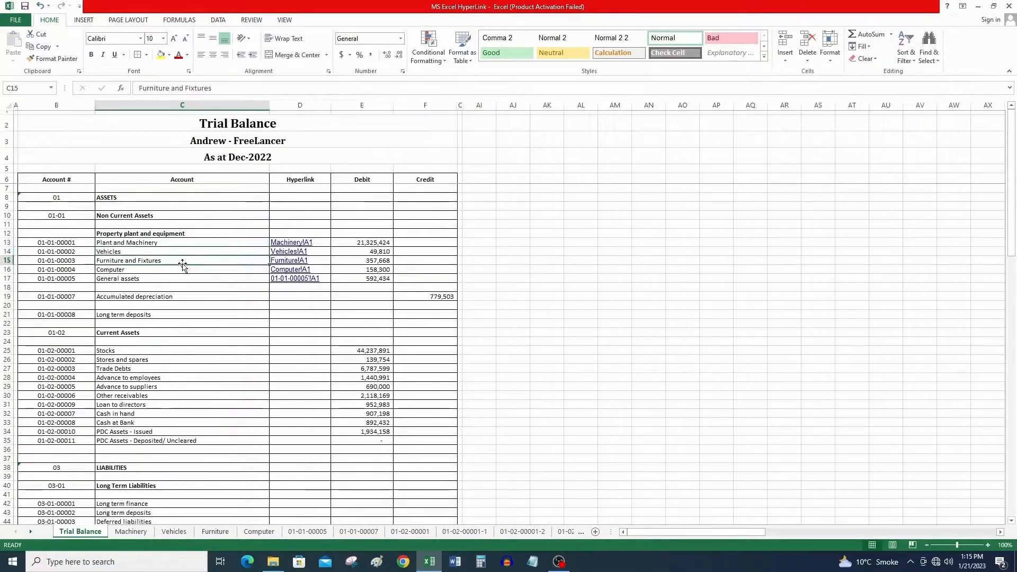
{"action": "left_click", "coordinate": [183, 270]}
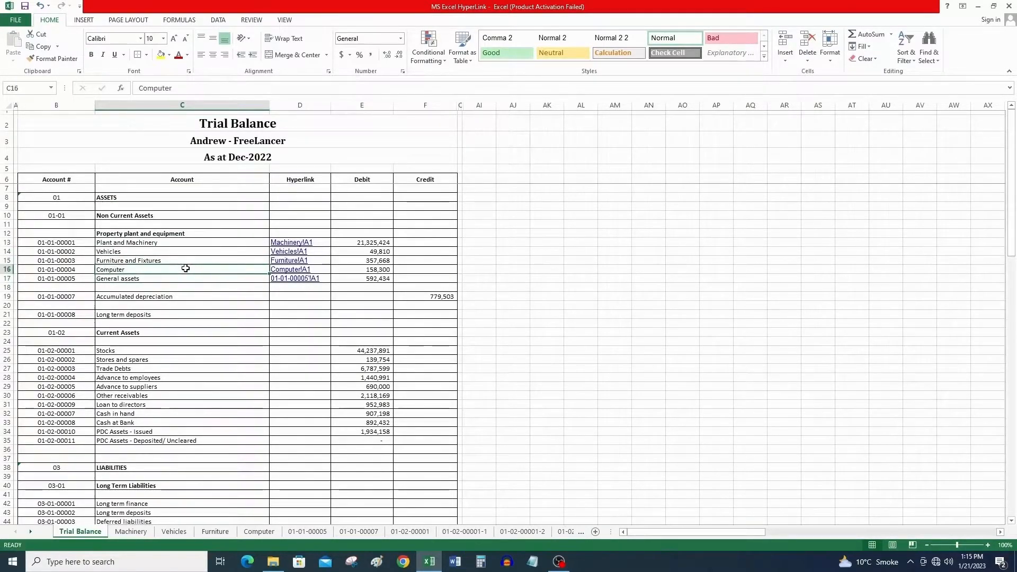
{"action": "left_click_drag", "start_coordinate": [352, 248], "coordinate": [364, 278]}
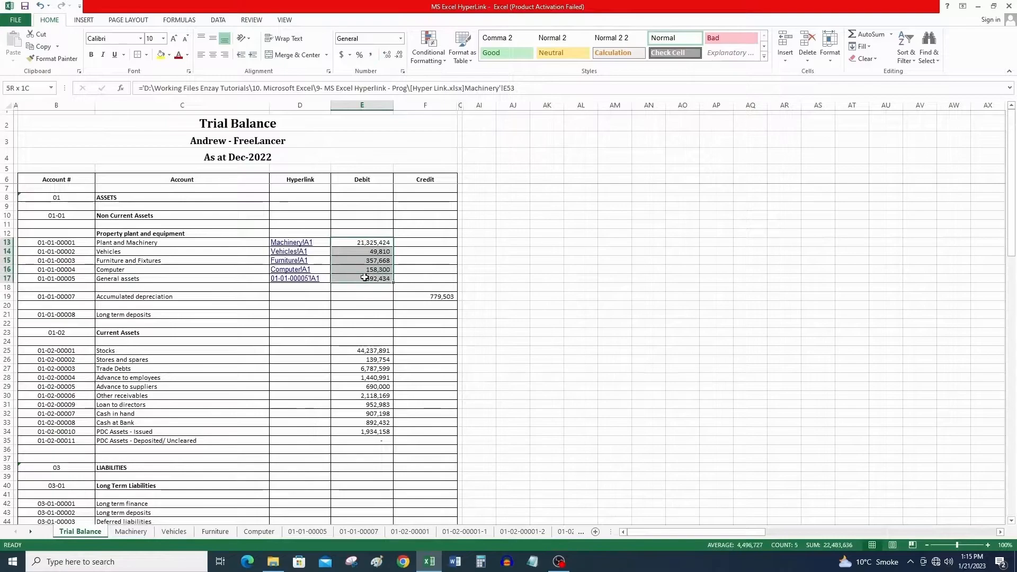
{"action": "left_click", "coordinate": [370, 246]}
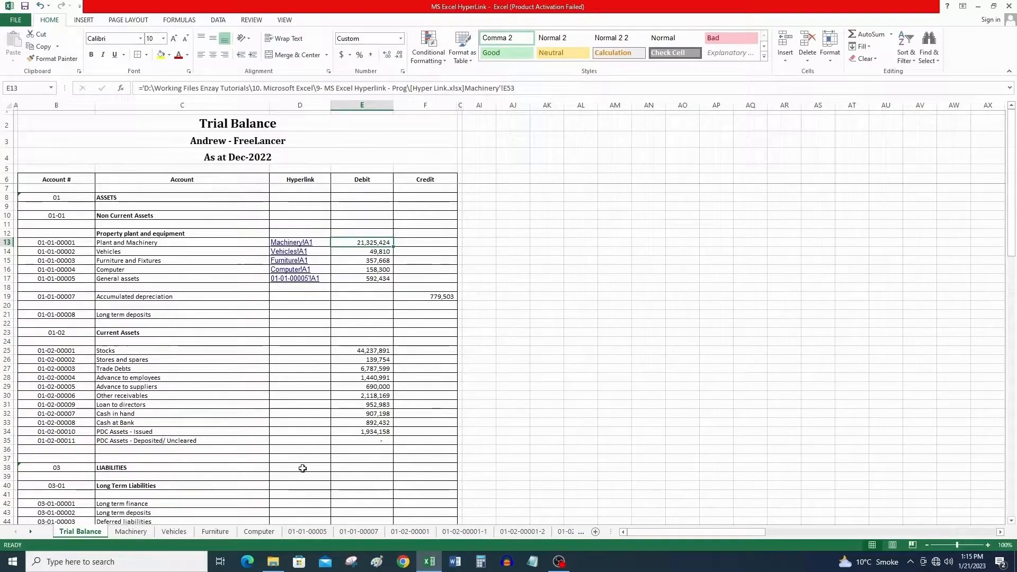
Step: Look through the Machinery, Vehicles and Furniture ledger sheets and return to the Trial Balance sheet
{"action": "left_click", "coordinate": [131, 533]}
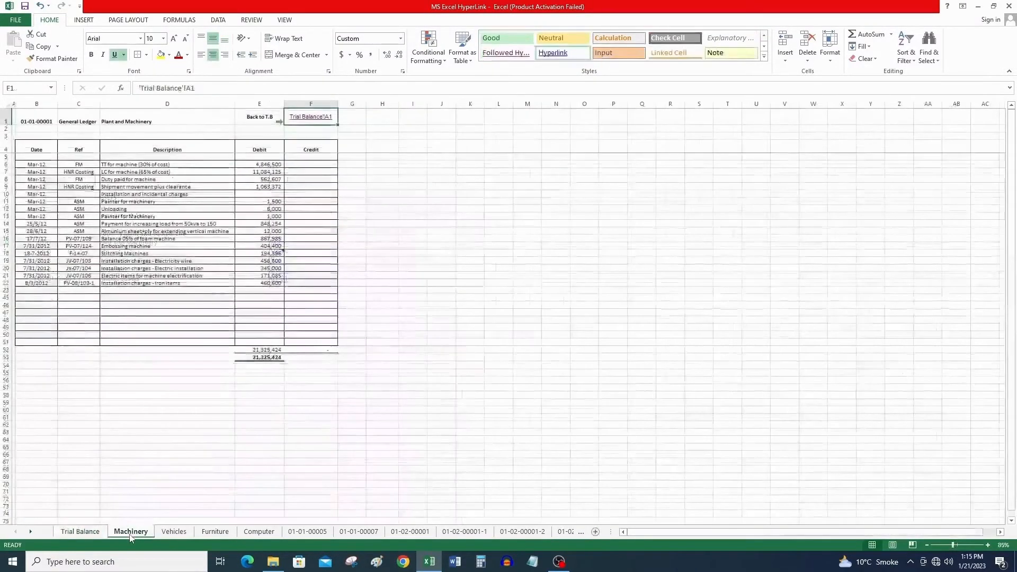
{"action": "left_click", "coordinate": [174, 533]}
{"action": "left_click", "coordinate": [203, 533]}
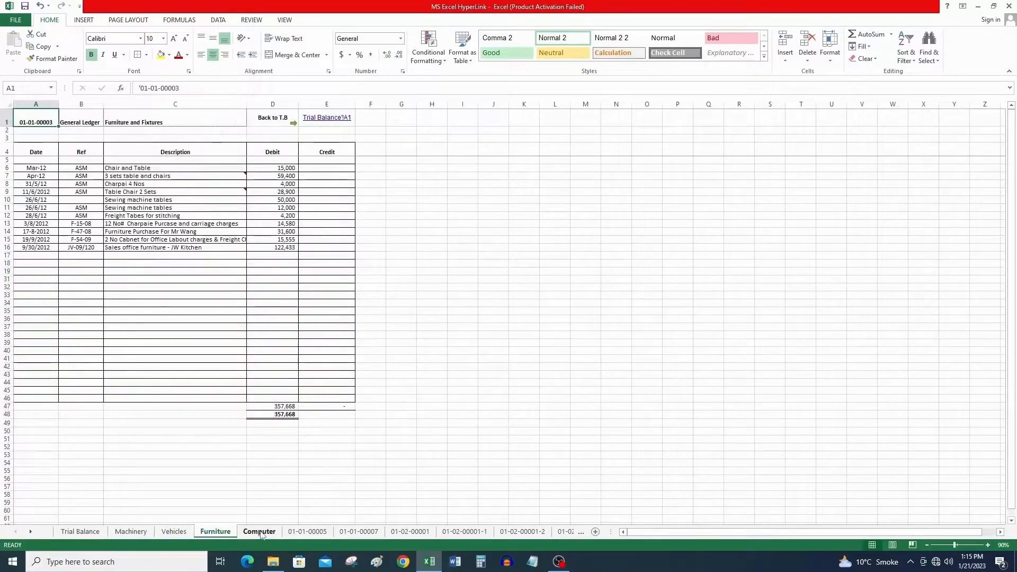
{"action": "left_click", "coordinate": [97, 535]}
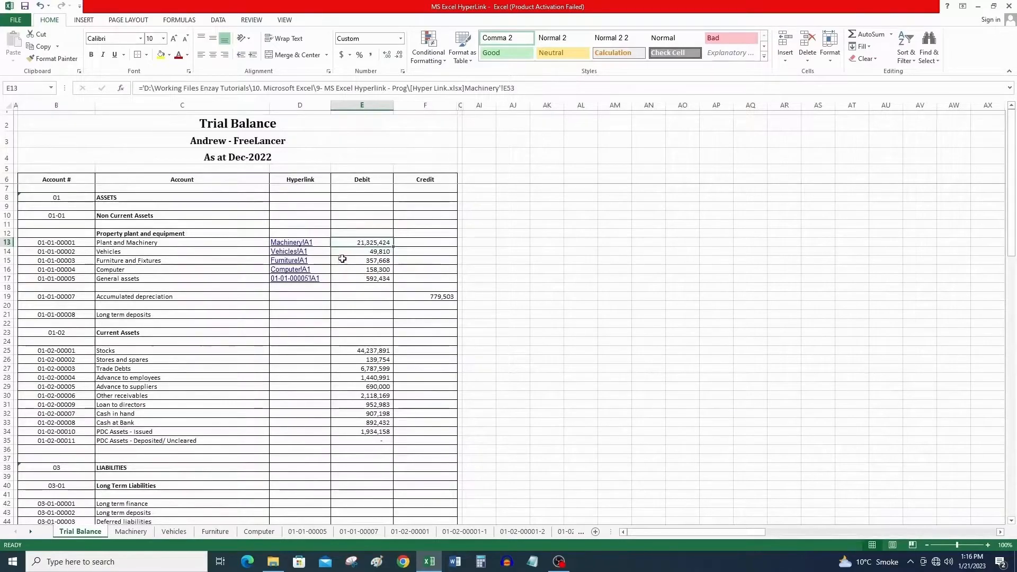
Step: Follow the Plant and Machinery hyperlink, review the ledger's debit entries and balance, and return through its Trial Balance link
{"action": "left_click_drag", "start_coordinate": [321, 243], "coordinate": [324, 252]}
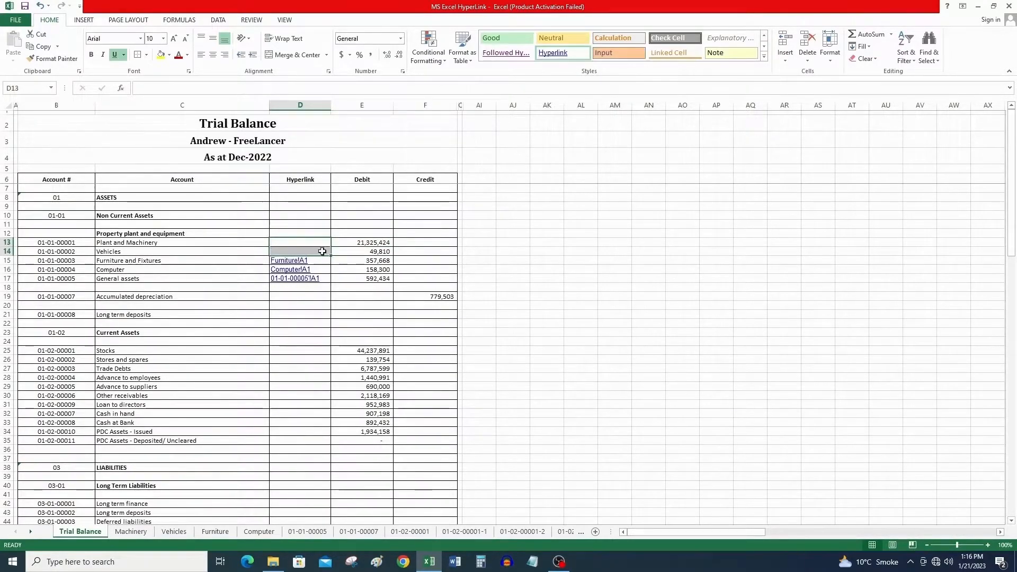
{"action": "left_click", "coordinate": [321, 244]}
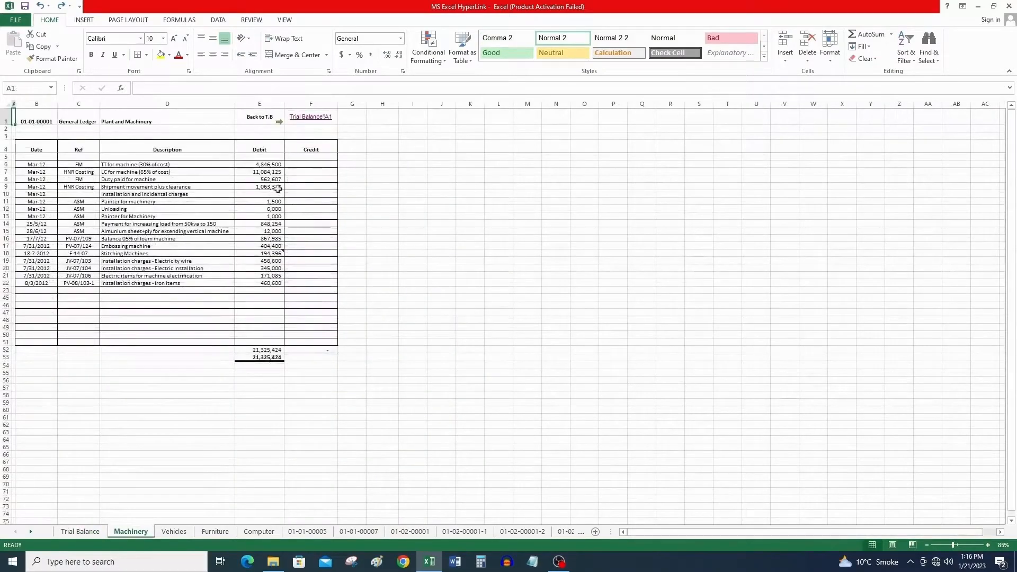
{"action": "left_click_drag", "start_coordinate": [273, 164], "coordinate": [273, 283]}
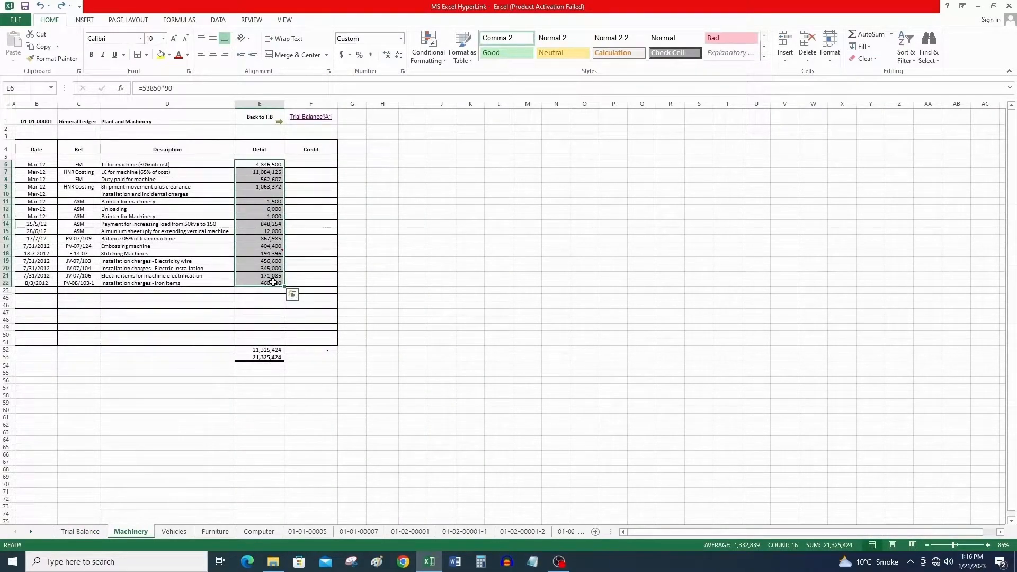
{"action": "left_click", "coordinate": [270, 360]}
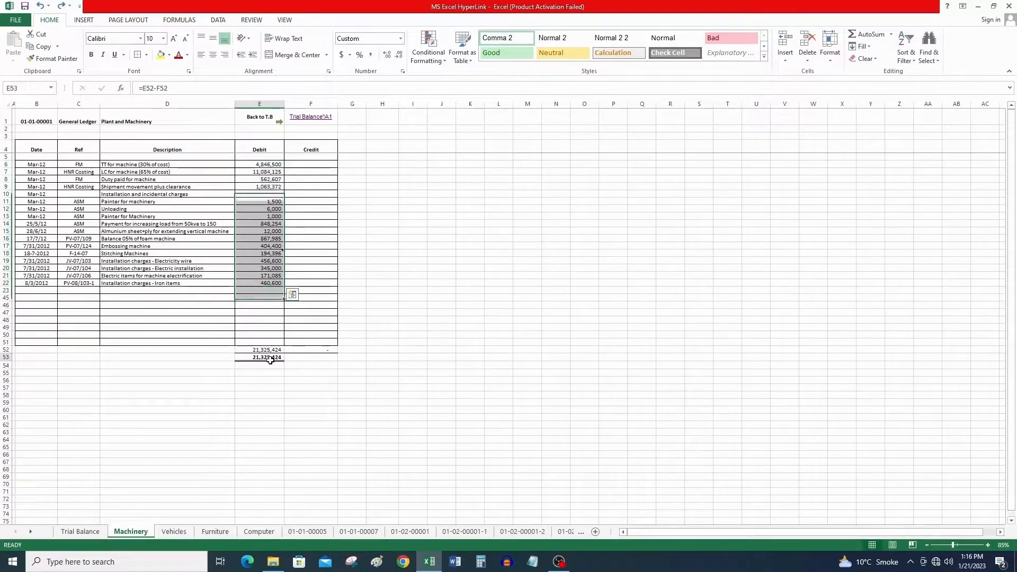
{"action": "left_click", "coordinate": [328, 121]}
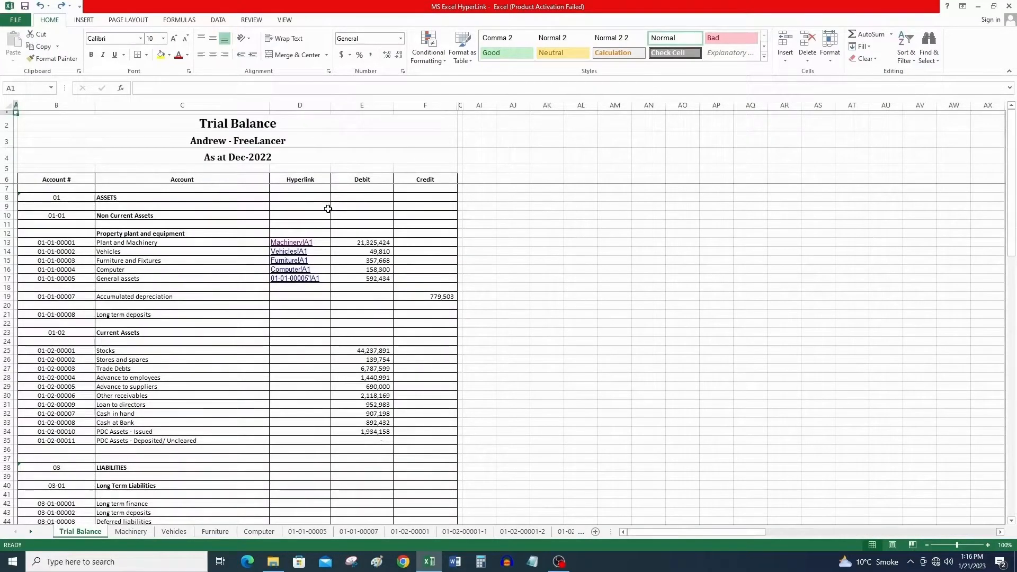
Step: Clear the hyperlinks for Plant and Machinery and Vehicles in cells D13:D14 of the Trial Balance
{"action": "left_click_drag", "start_coordinate": [325, 243], "coordinate": [324, 252]}
{"action": "key", "text": "Delete"}
Step: Insert a hyperlink in cell D13 of the Plant and Machinery row, pointing to cell A1 of this workbook's Machinery sheet
{"action": "left_click", "coordinate": [323, 241]}
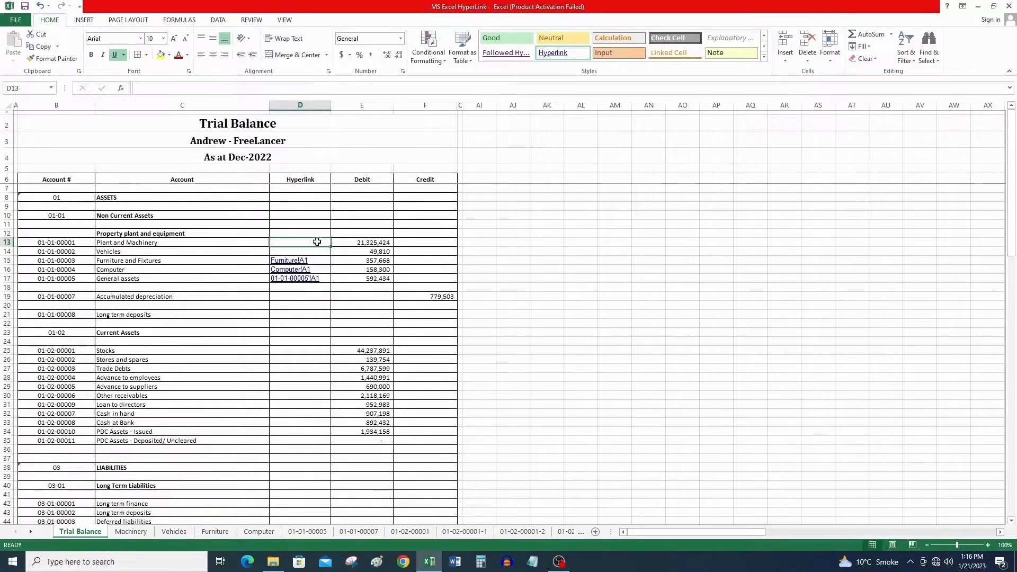
{"action": "right_click", "coordinate": [317, 241]}
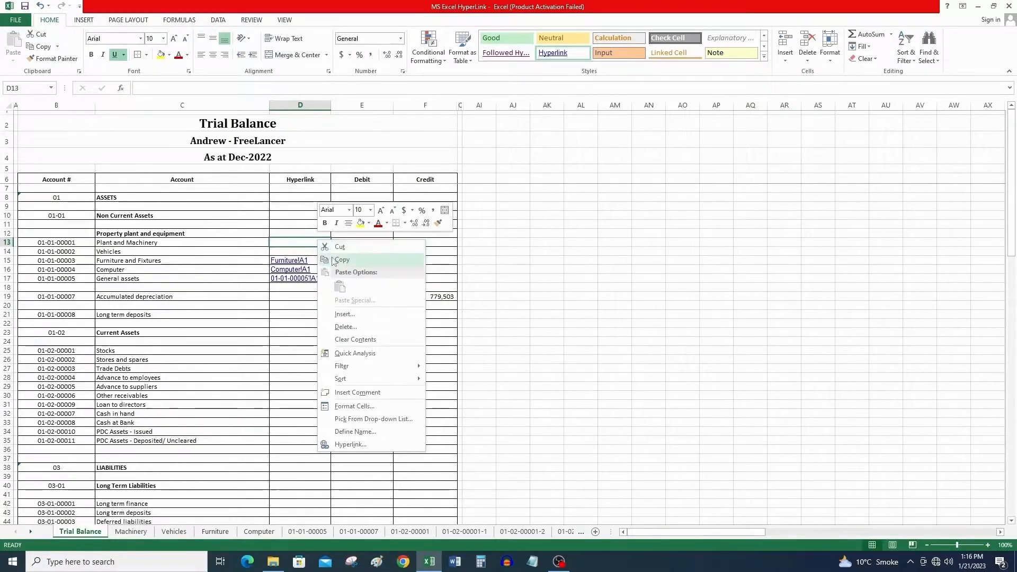
{"action": "left_click", "coordinate": [354, 445]}
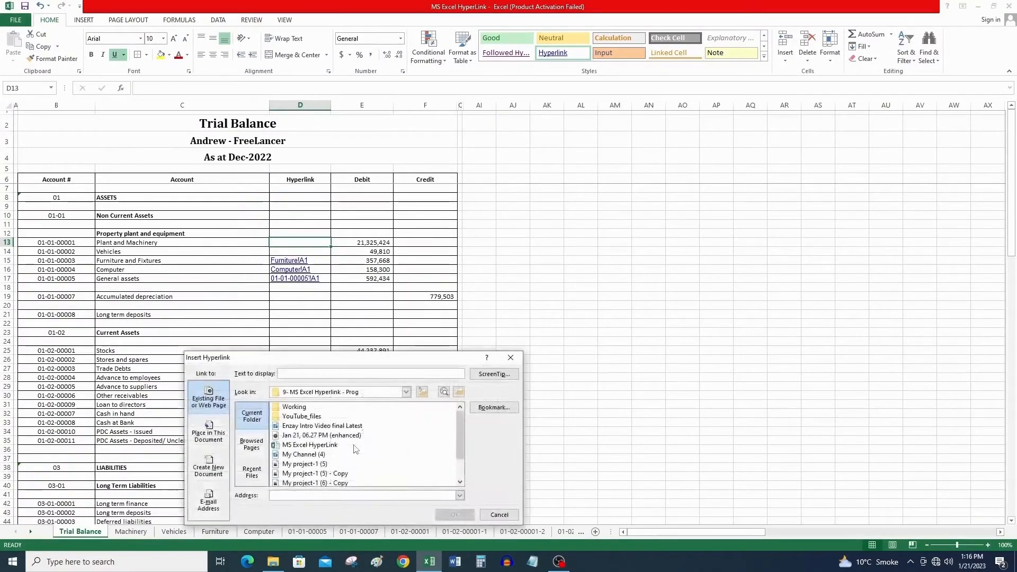
{"action": "left_click_drag", "start_coordinate": [329, 364], "coordinate": [318, 299]}
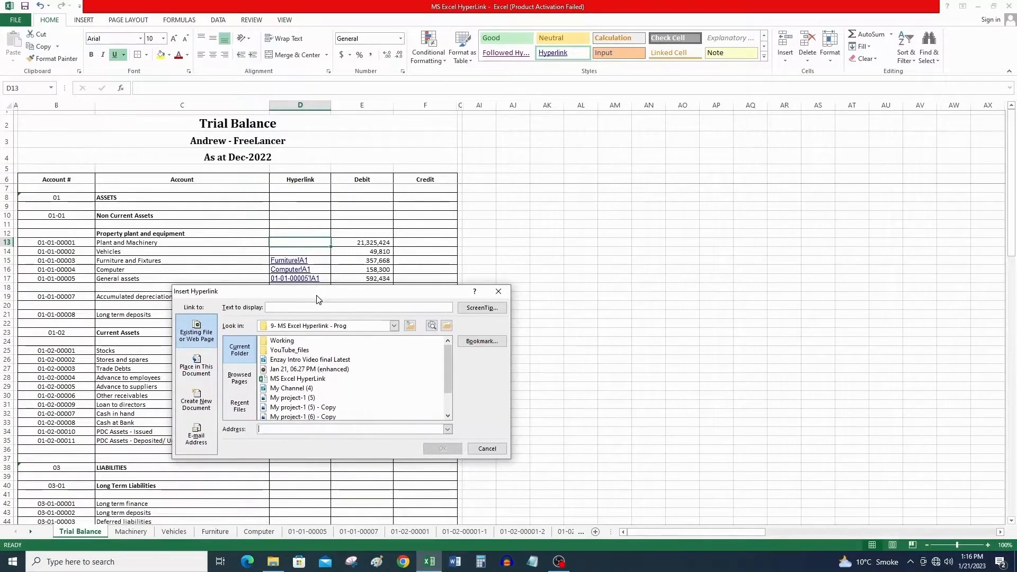
{"action": "left_click", "coordinate": [196, 367]}
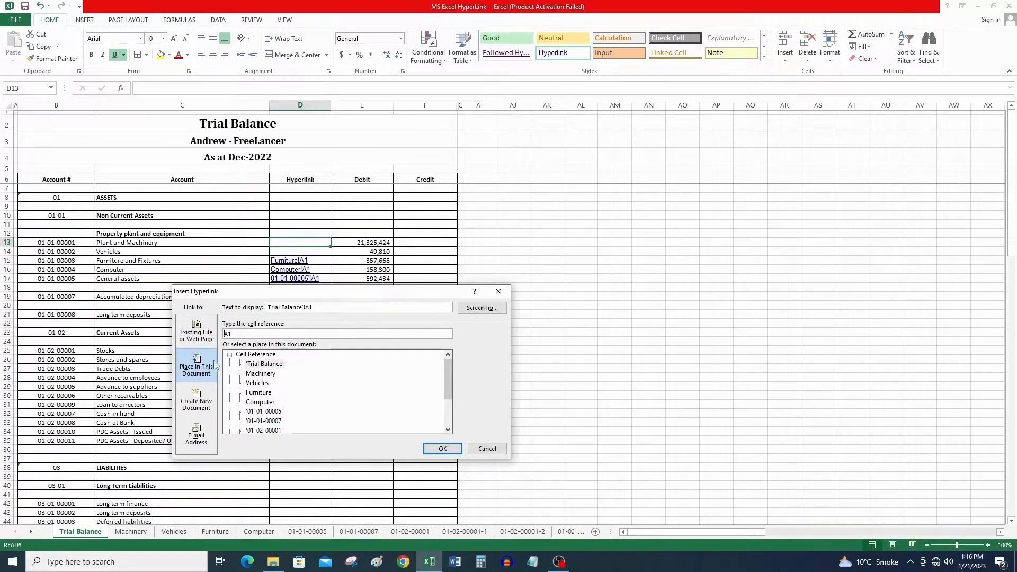
{"action": "left_click", "coordinate": [230, 355]}
{"action": "left_click", "coordinate": [230, 356]}
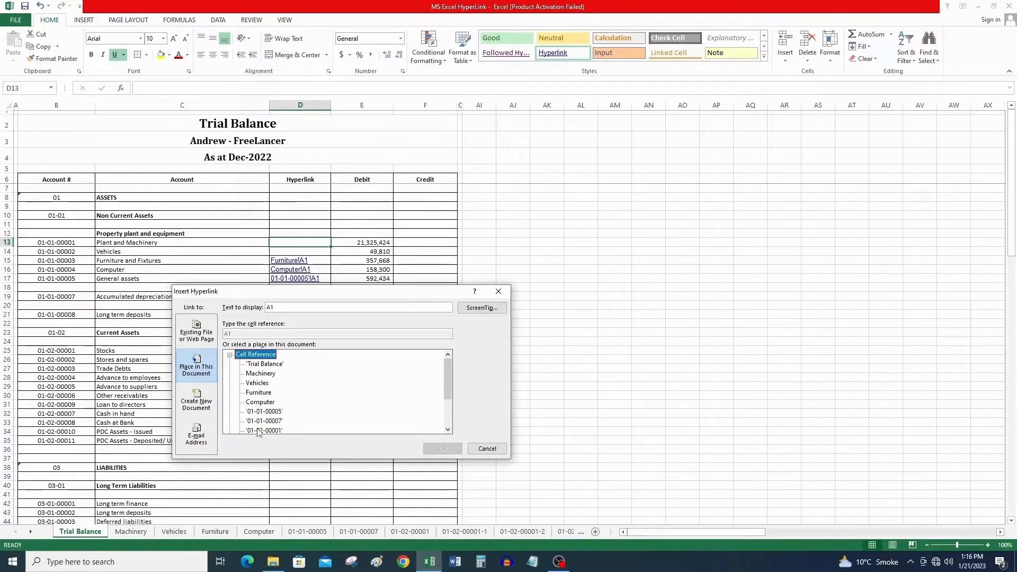
{"action": "left_click", "coordinate": [258, 375]}
{"action": "left_click", "coordinate": [257, 383]}
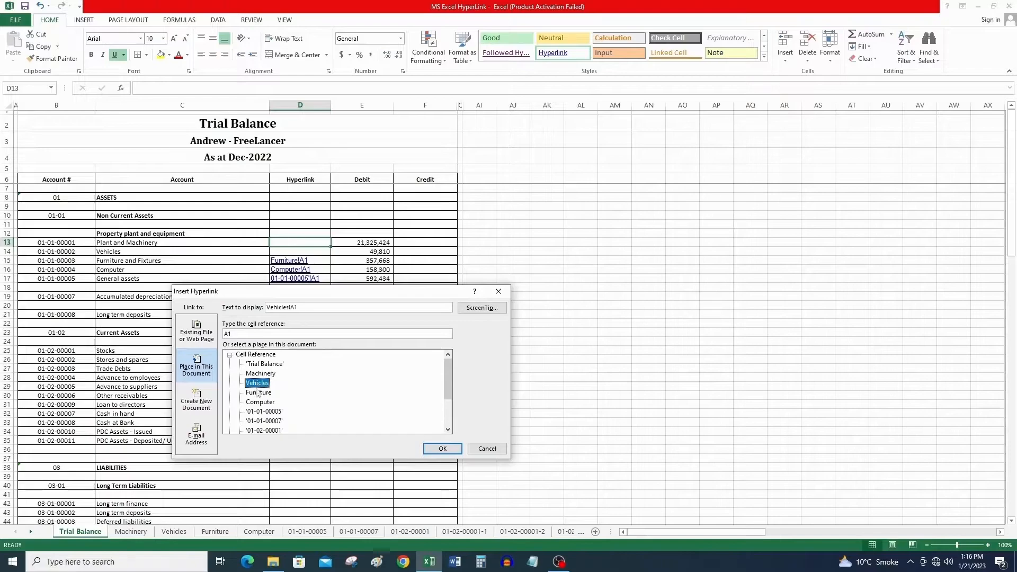
{"action": "left_click", "coordinate": [262, 374]}
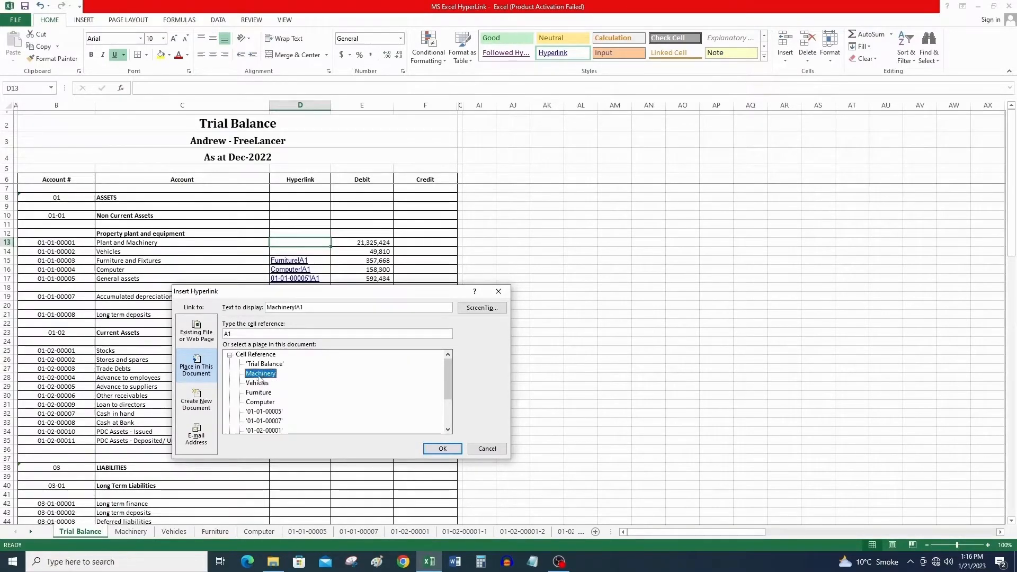
{"action": "left_click", "coordinate": [434, 451]}
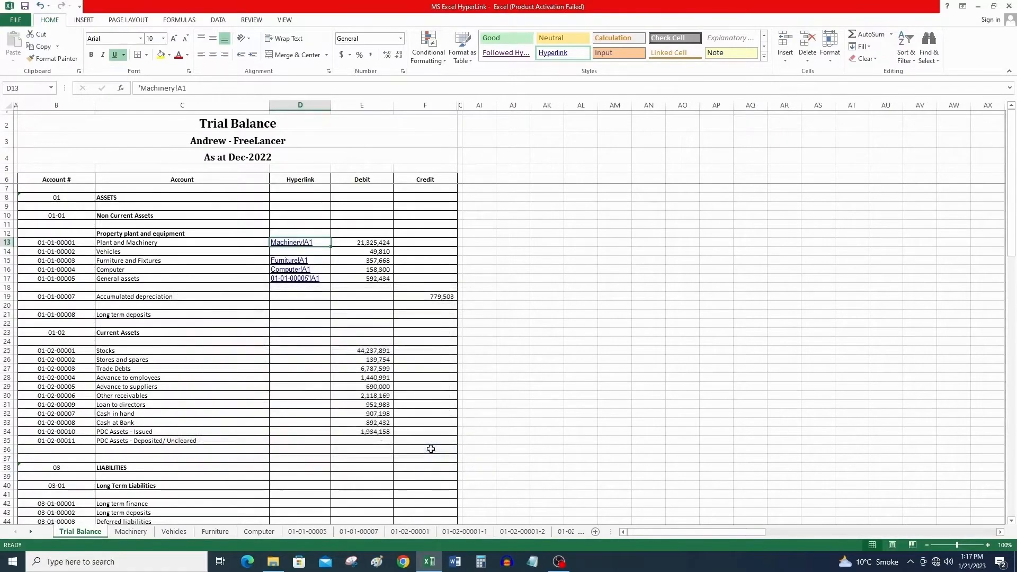
Step: Insert a hyperlink in cell D14 of the Vehicles row, pointing to cell A1 of this workbook's Vehicles sheet
{"action": "left_click", "coordinate": [324, 253]}
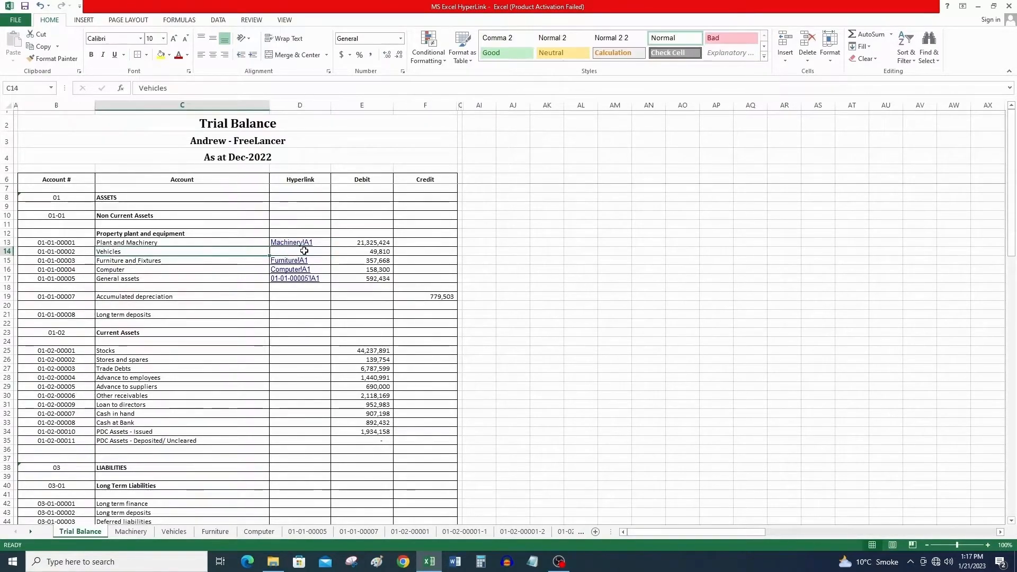
{"action": "right_click", "coordinate": [306, 253]}
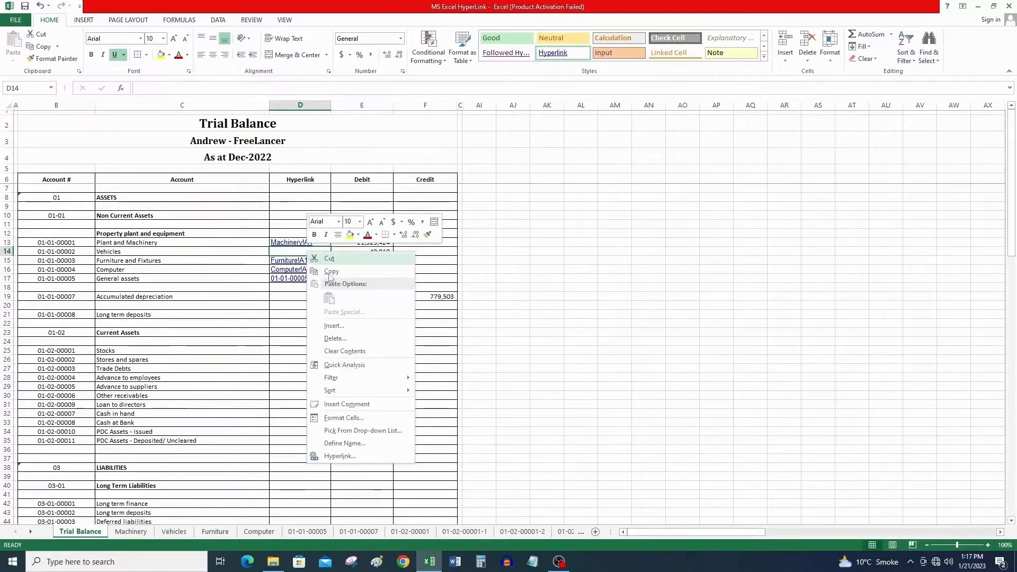
{"action": "left_click", "coordinate": [369, 456]}
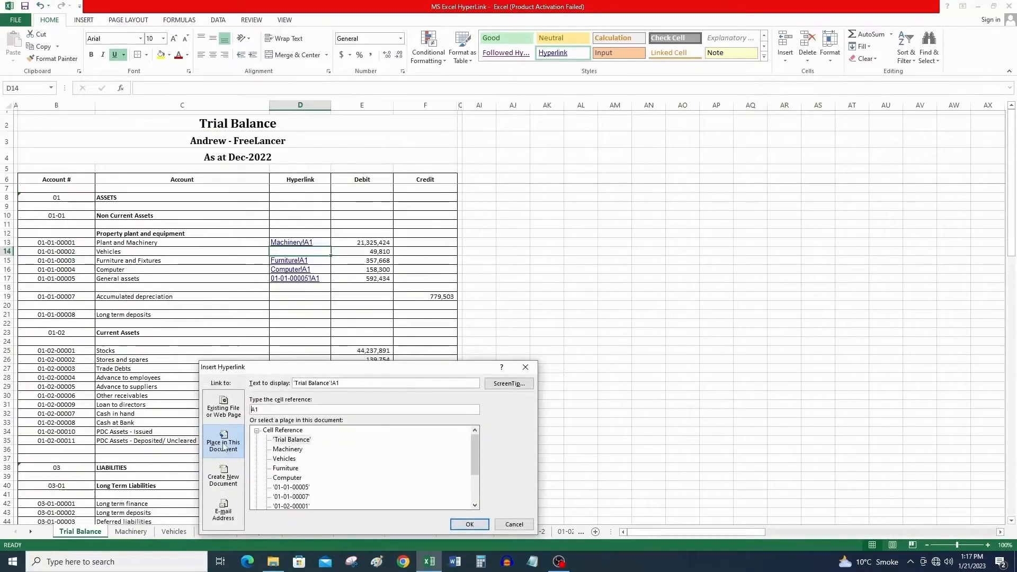
{"action": "left_click_drag", "start_coordinate": [301, 370], "coordinate": [290, 306]}
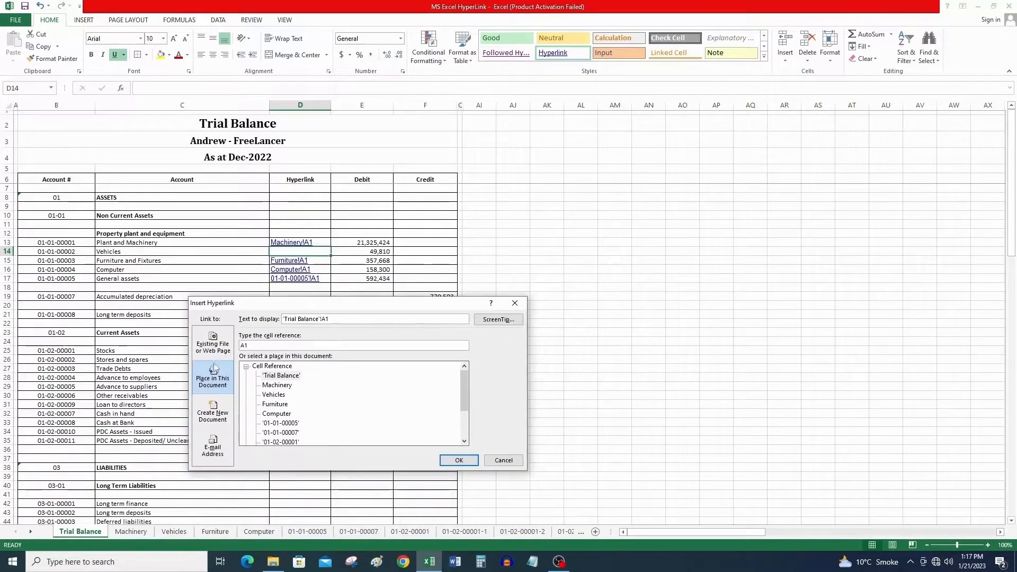
{"action": "left_click", "coordinate": [274, 396]}
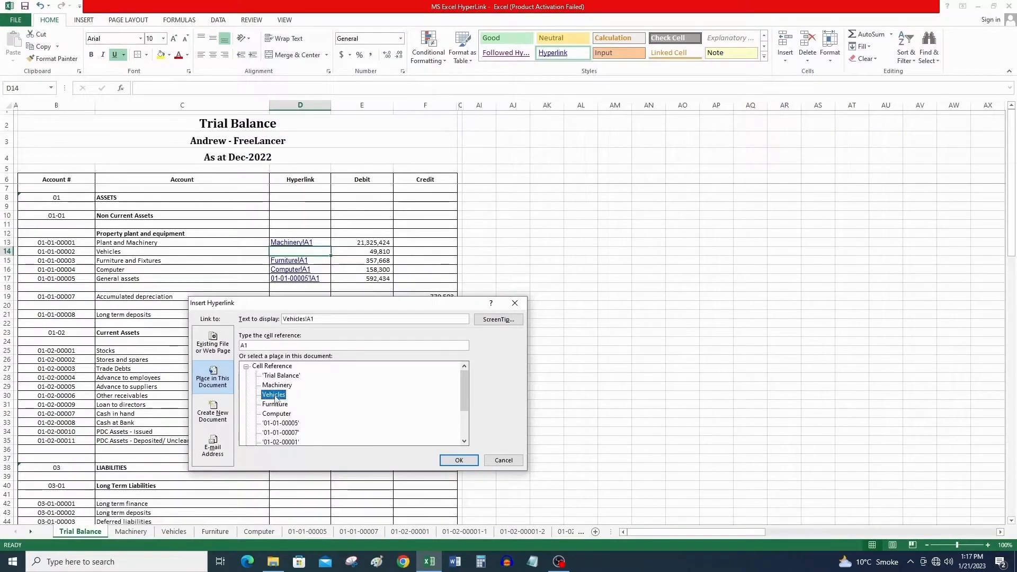
{"action": "left_click", "coordinate": [455, 458]}
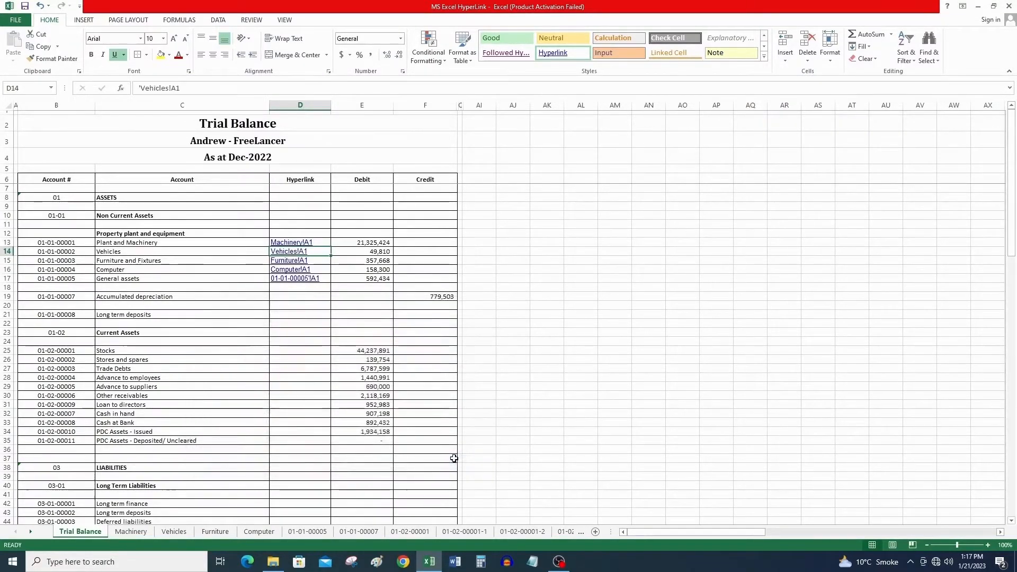
Step: Test the new Plant and Machinery hyperlink by following it to the Machinery ledger
{"action": "left_click", "coordinate": [313, 241]}
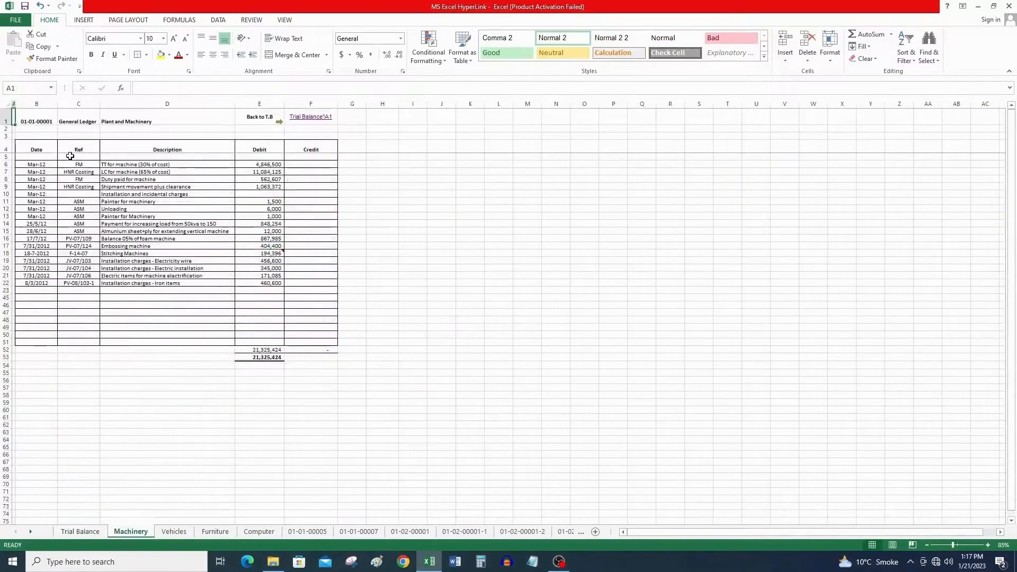
Step: Test the Machinery sheet's link back to the Trial Balance, and follow the Vehicles hyperlink in cell D14
{"action": "left_click", "coordinate": [147, 121]}
{"action": "left_click", "coordinate": [186, 172]}
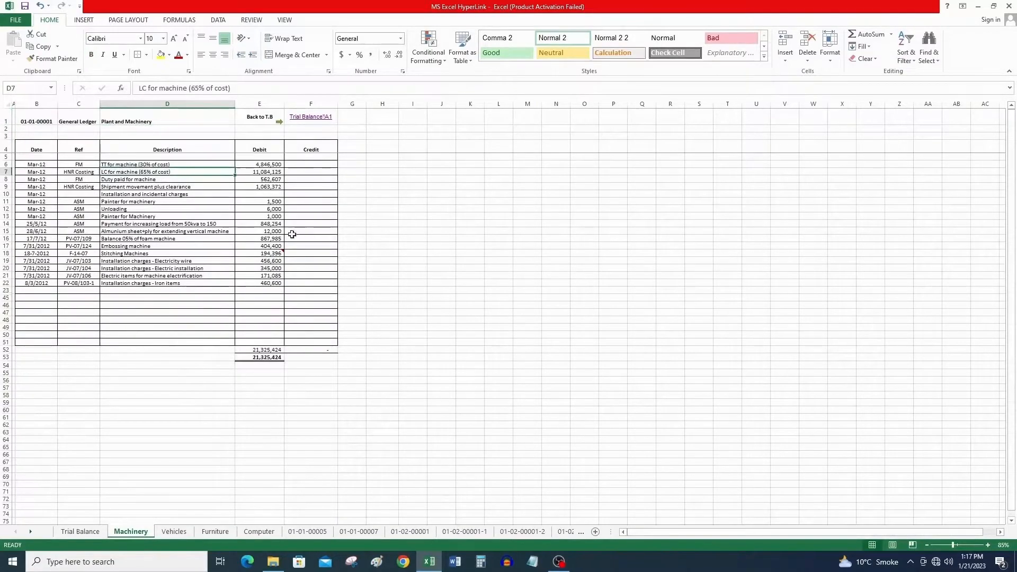
{"action": "left_click", "coordinate": [323, 119]}
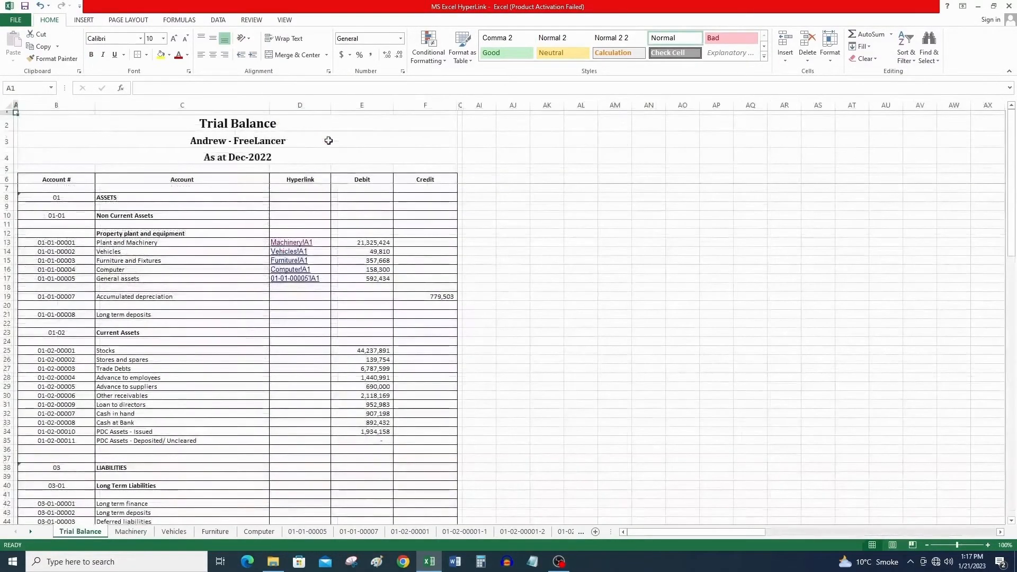
{"action": "left_click", "coordinate": [301, 251]}
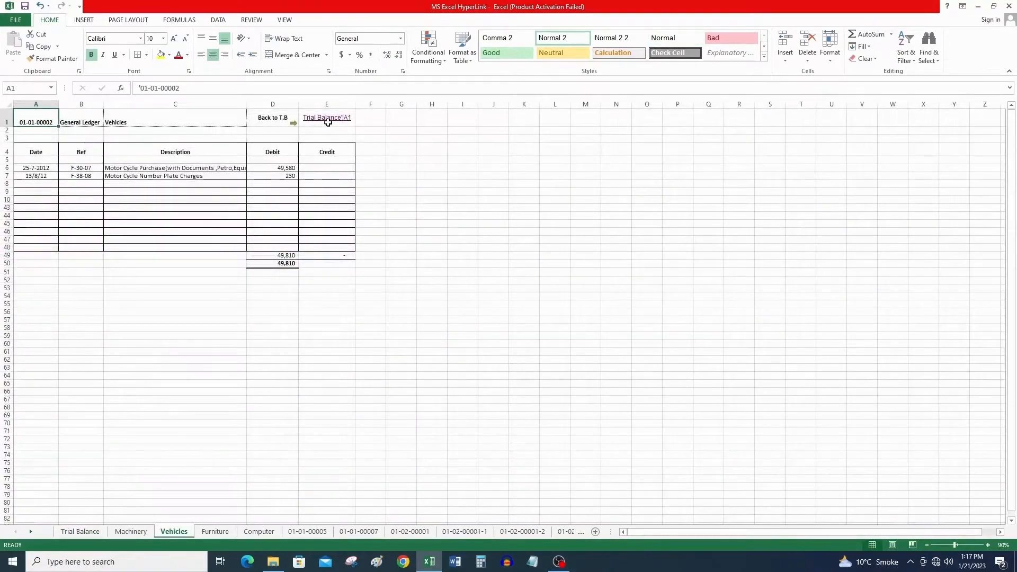
Step: Clear the existing Back to T.B hyperlink from cell E1 of the Vehicles sheet
{"action": "left_click", "coordinate": [370, 130]}
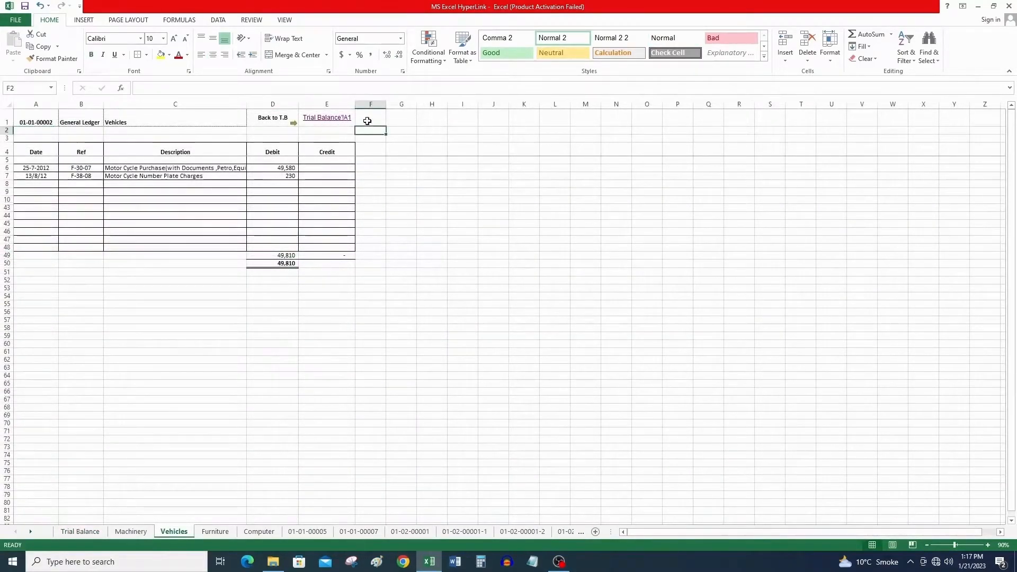
{"action": "left_click", "coordinate": [80, 531]}
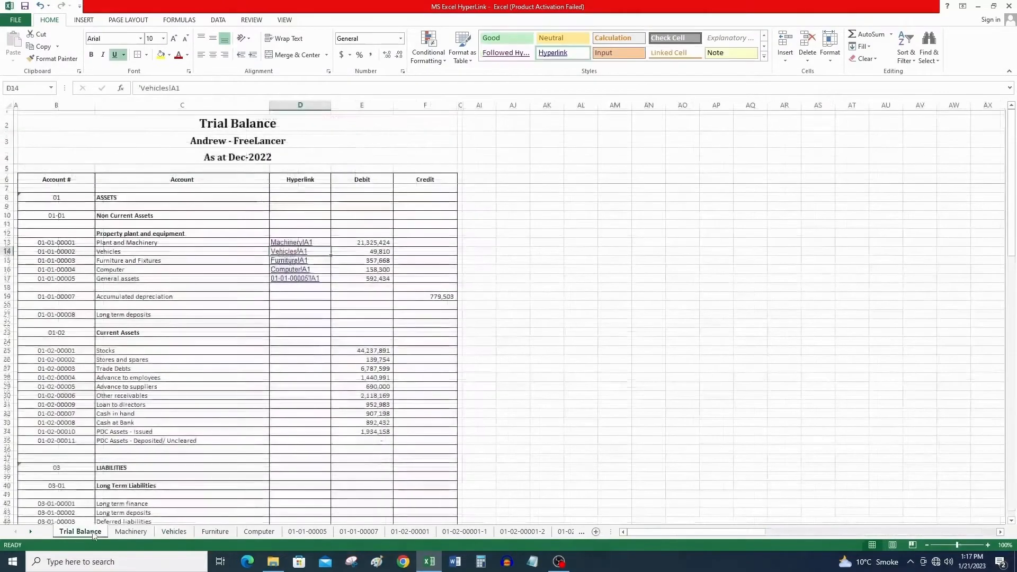
{"action": "left_click", "coordinate": [174, 532]}
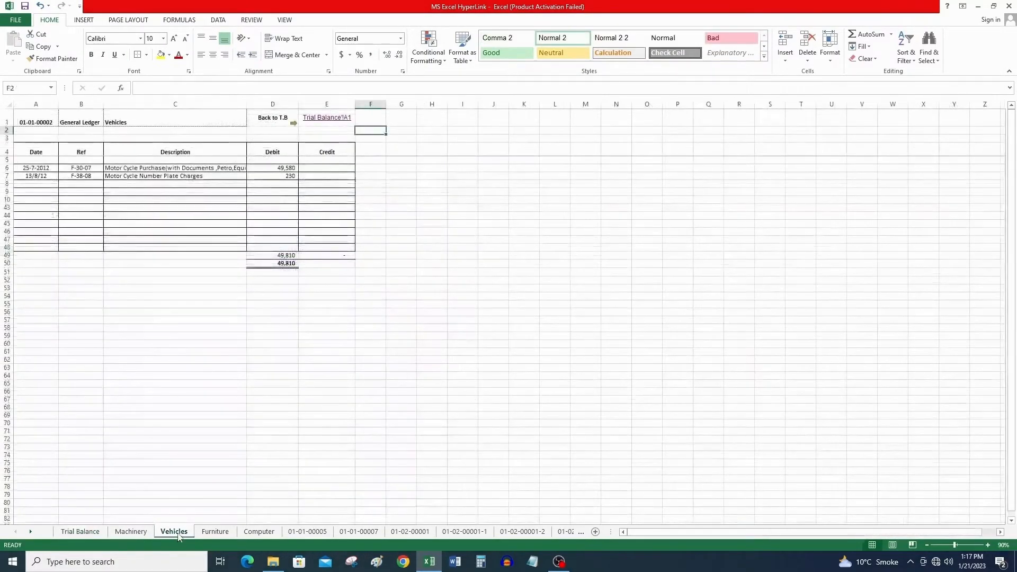
{"action": "left_click", "coordinate": [335, 129]}
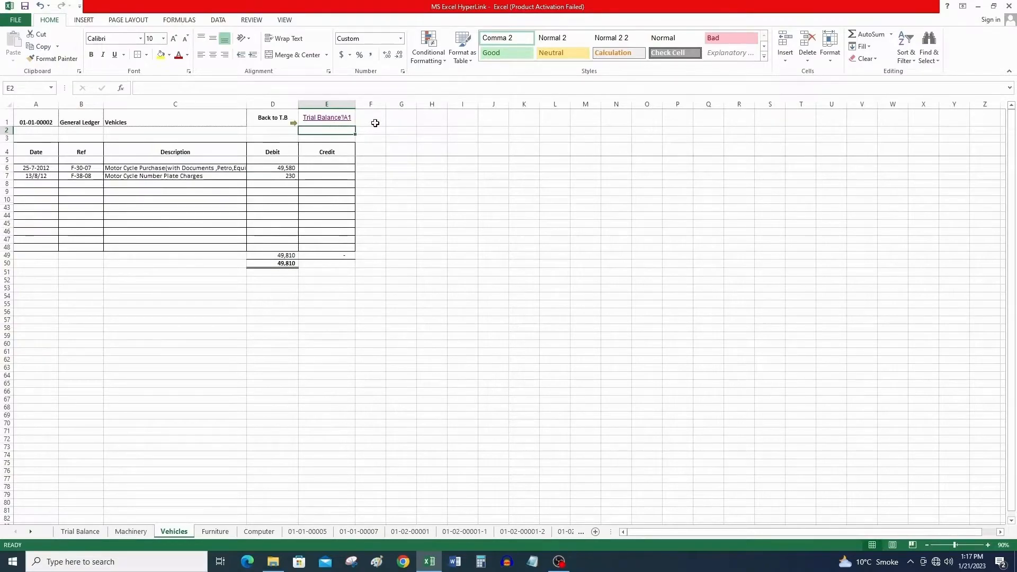
{"action": "key", "text": "Up"}
{"action": "key", "text": "Delete"}
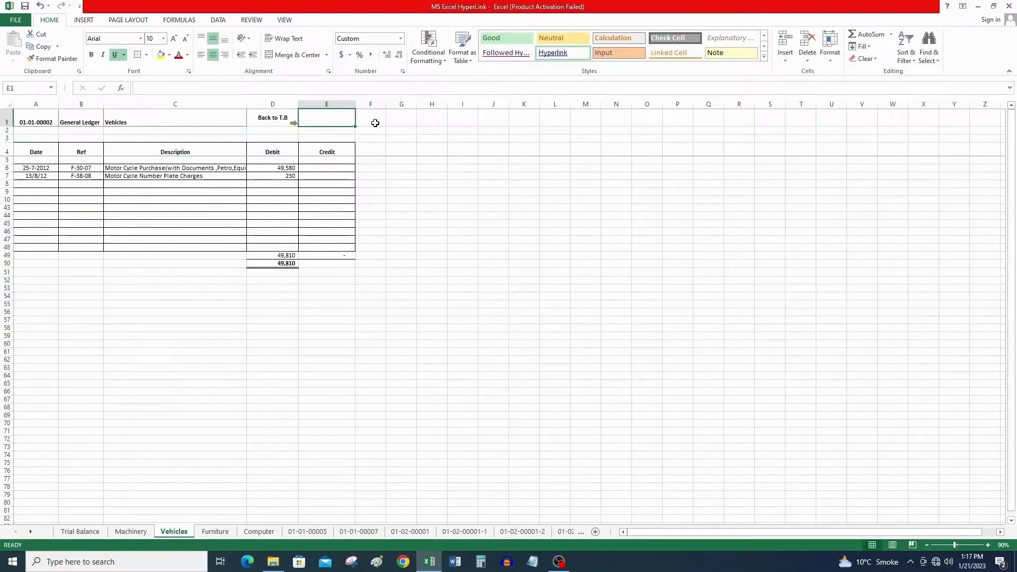
Step: Insert a hyperlink in cell E1 of the Vehicles sheet, pointing to cell A1 of this workbook's Trial Balance sheet
{"action": "right_click", "coordinate": [311, 119]}
{"action": "left_click", "coordinate": [355, 326]}
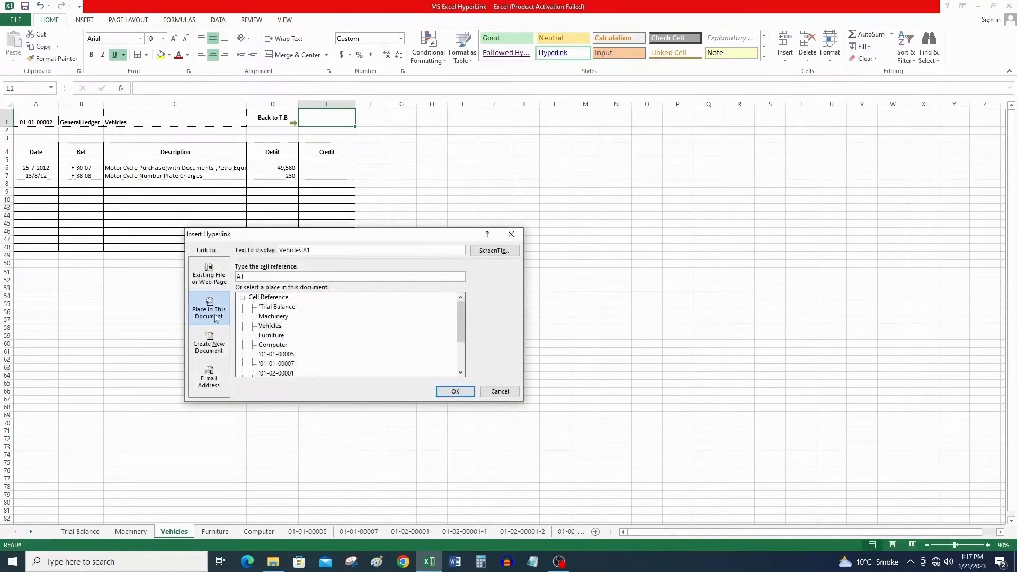
{"action": "left_click", "coordinate": [281, 307]}
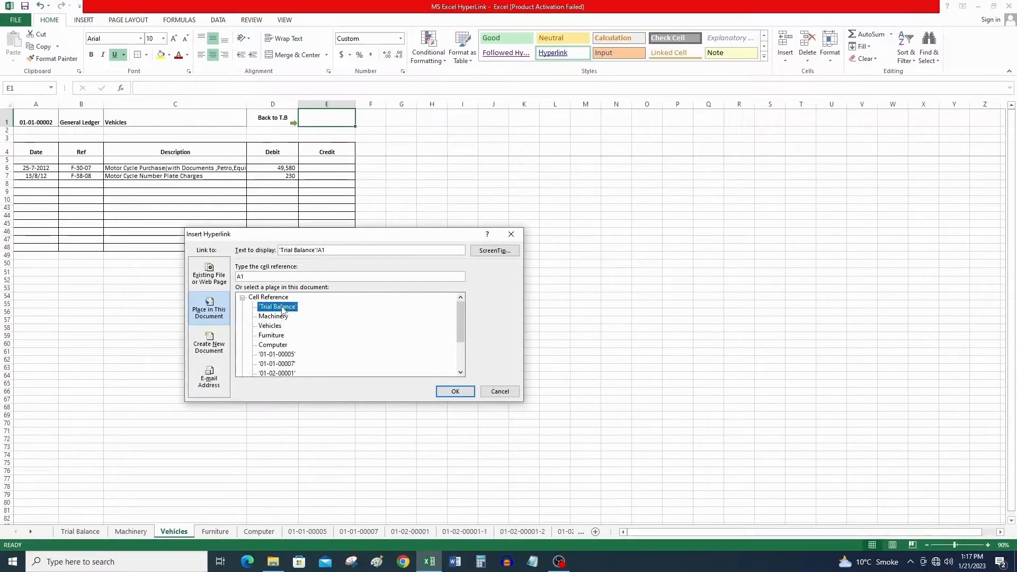
{"action": "left_click", "coordinate": [456, 392]}
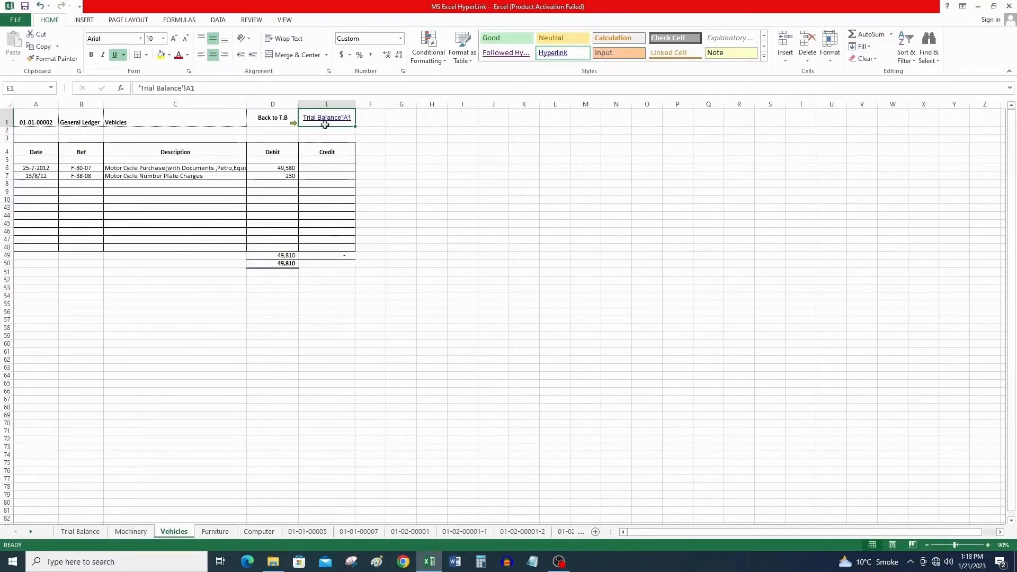
Step: Test the Vehicles return link, and follow the Furniture and Computer hyperlinks there and back to the Trial Balance
{"action": "left_click", "coordinate": [327, 120]}
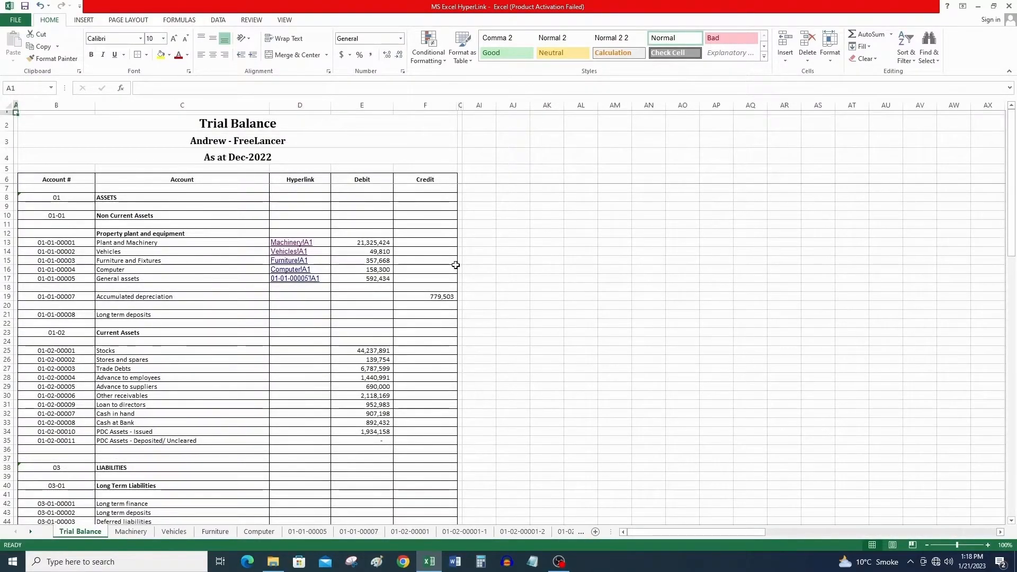
{"action": "left_click", "coordinate": [297, 261]}
{"action": "left_click", "coordinate": [341, 123]}
{"action": "left_click", "coordinate": [302, 268]}
{"action": "left_click", "coordinate": [341, 115]}
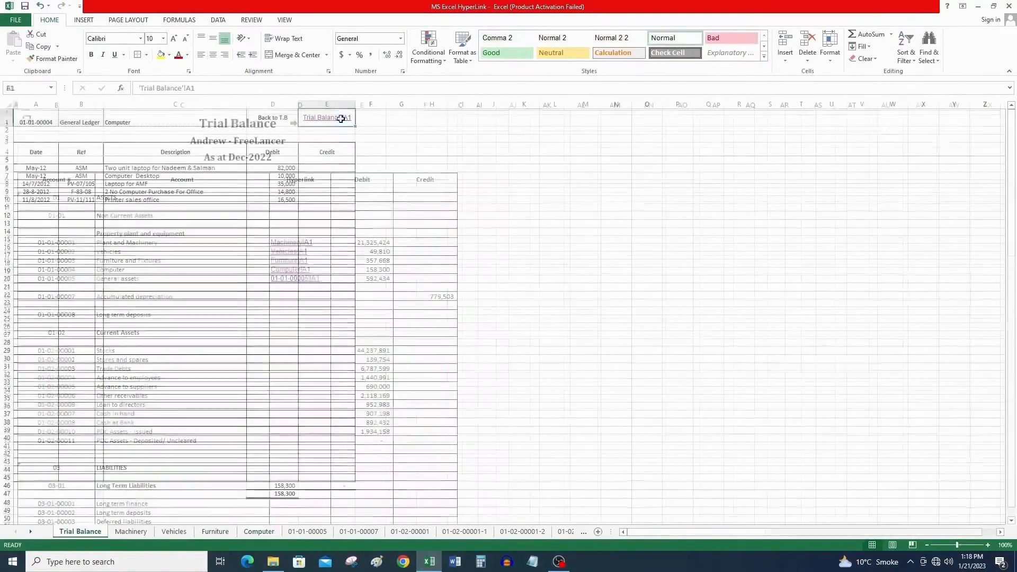
{"action": "left_click", "coordinate": [479, 179]}
{"action": "left_click", "coordinate": [519, 208]}
{"action": "scroll", "coordinate": [518, 208], "scroll_direction": "down", "scroll_amount": 1, "text": "ctrl"}
{"action": "key", "text": "ctrl+space"}
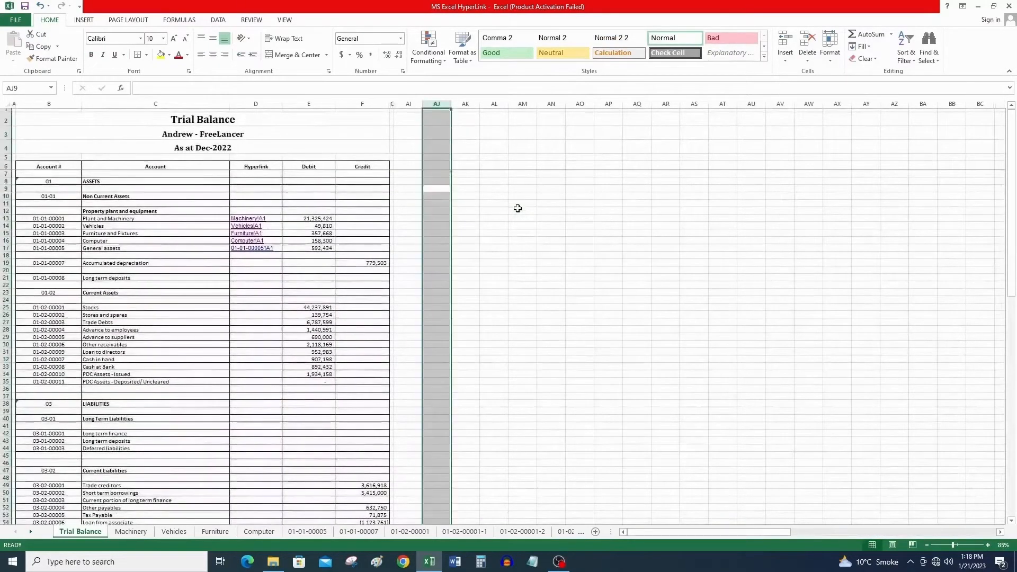
{"action": "scroll", "coordinate": [505, 216], "scroll_direction": "up", "scroll_amount": 1, "text": "ctrl"}
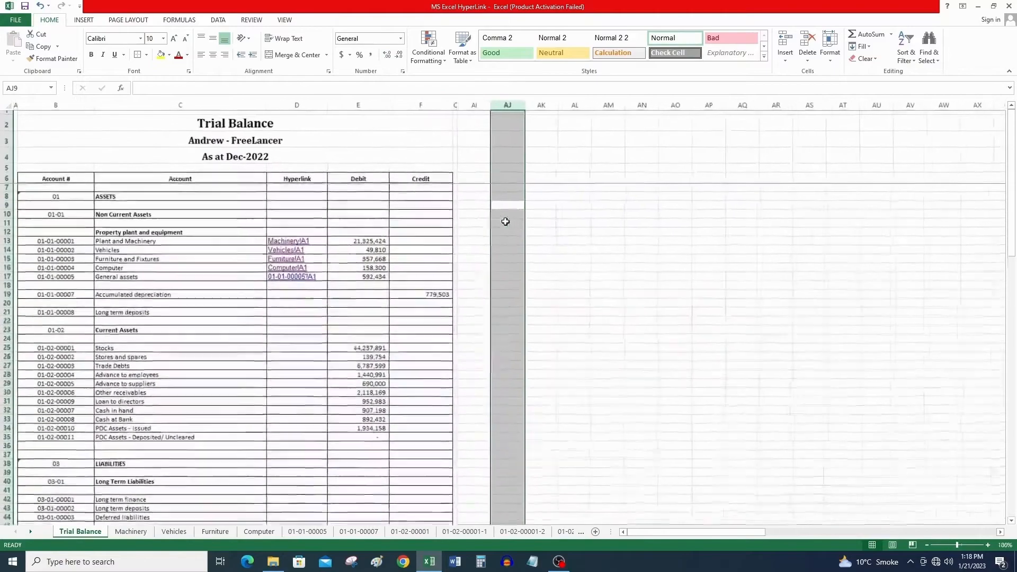
Step: Examine the formulas behind the Debit amounts in cells E13:E17 of the Trial Balance, opening the one in E13
{"action": "left_click", "coordinate": [375, 242]}
{"action": "left_click", "coordinate": [376, 253]}
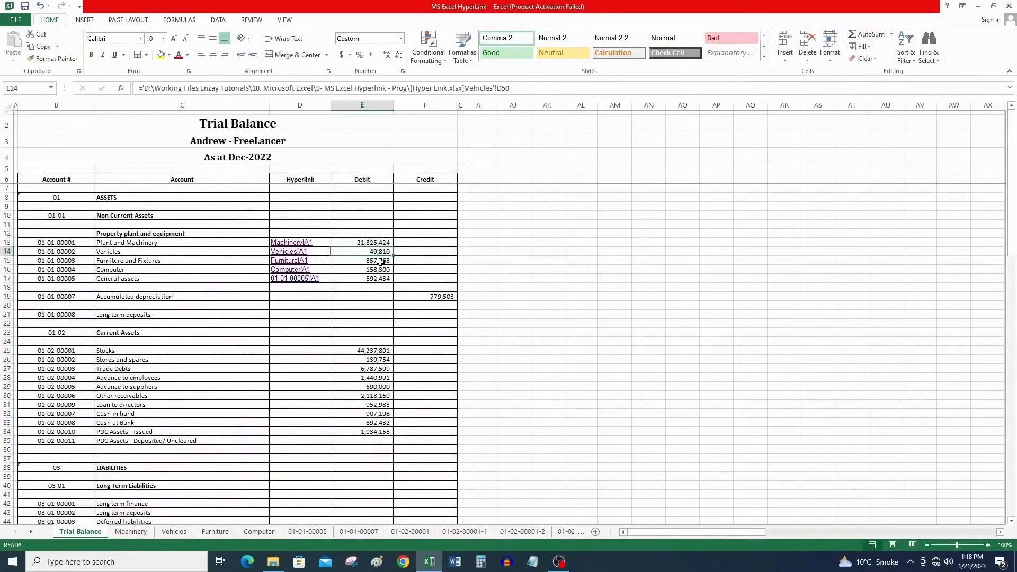
{"action": "left_click", "coordinate": [381, 262]}
{"action": "left_click", "coordinate": [381, 270]}
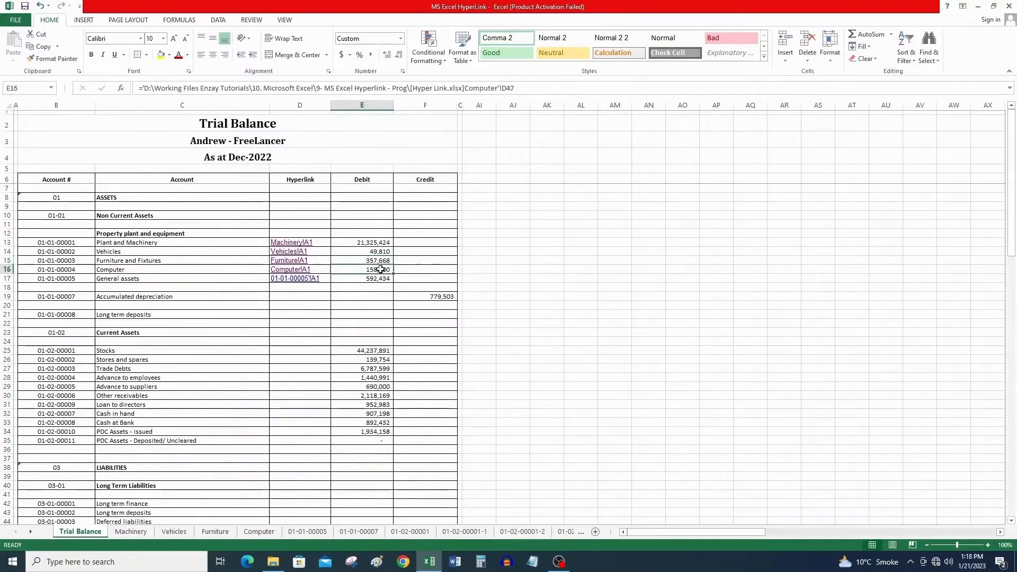
{"action": "left_click", "coordinate": [382, 279]}
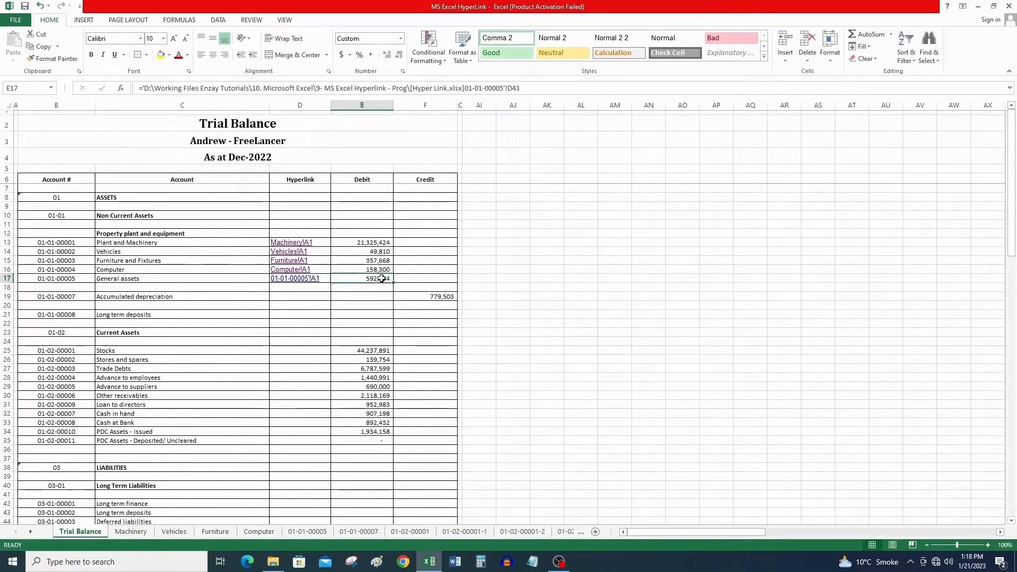
{"action": "left_click", "coordinate": [376, 242]}
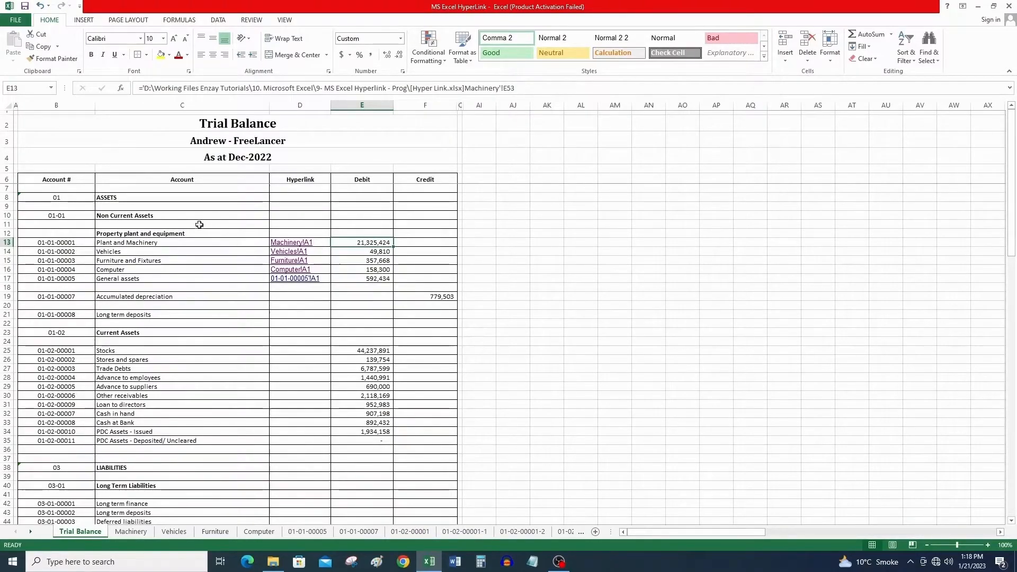
{"action": "left_click", "coordinate": [410, 239]}
{"action": "left_click", "coordinate": [375, 242]}
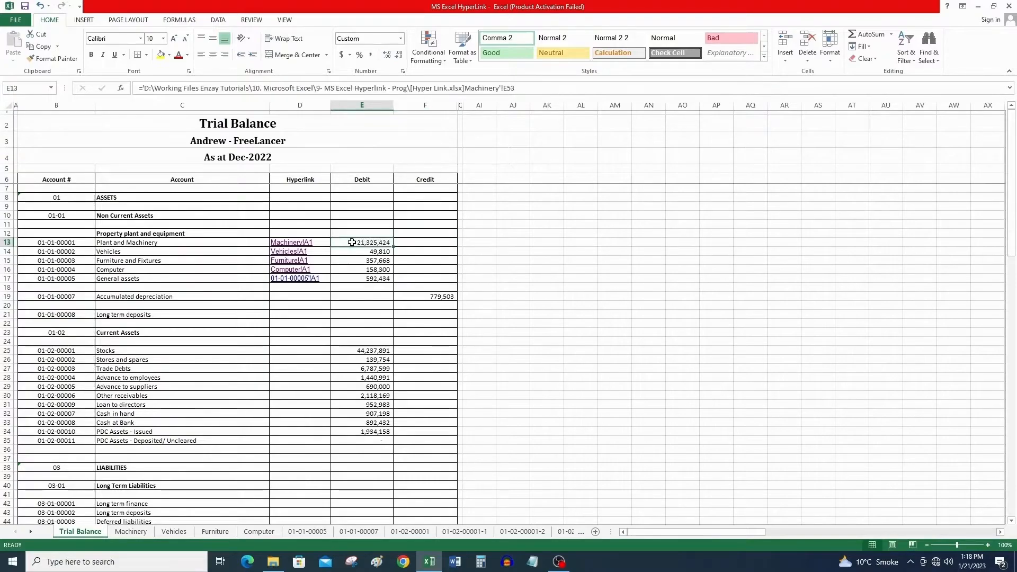
{"action": "double_click", "coordinate": [353, 243]}
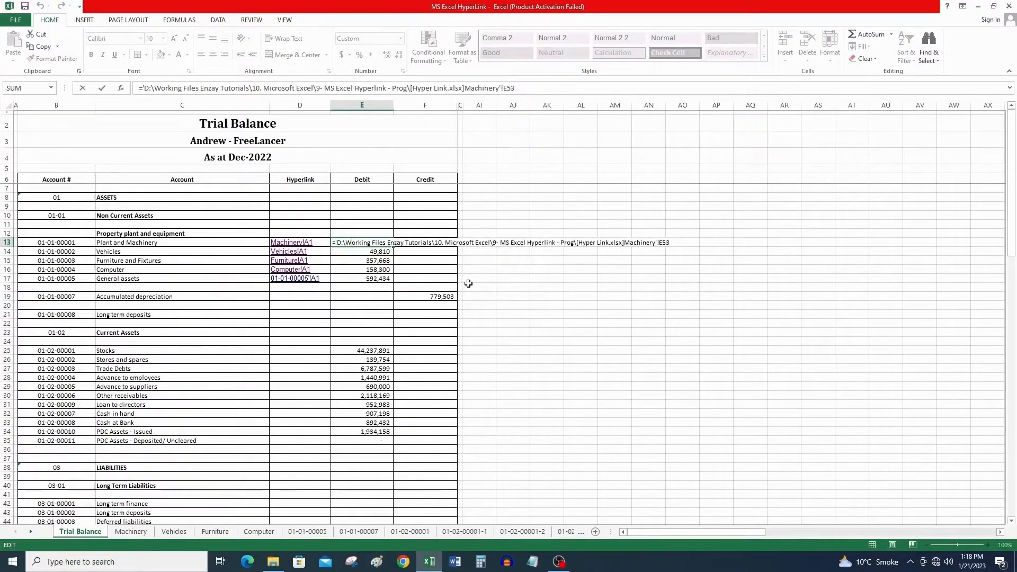
{"action": "key", "text": "Escape"}
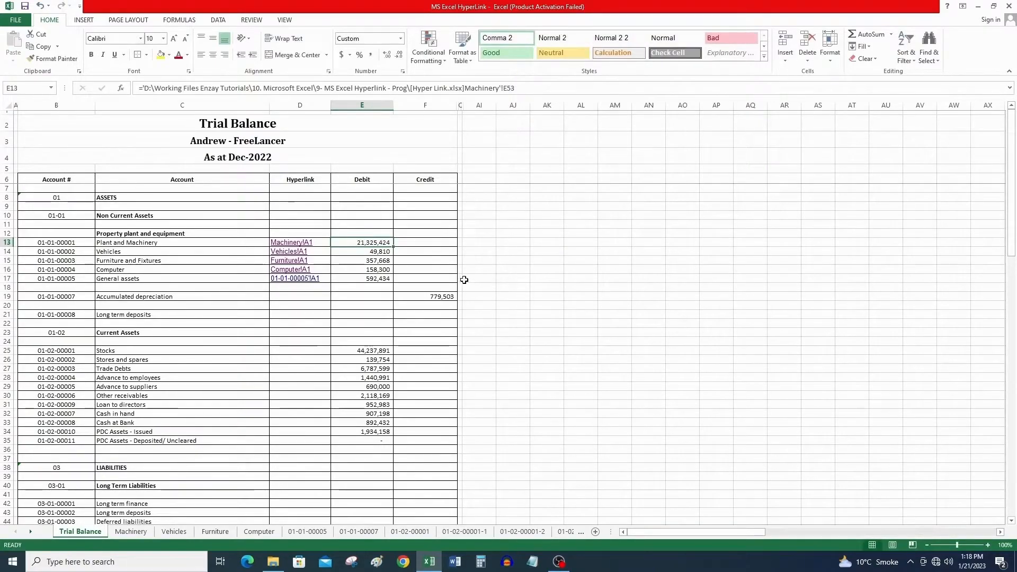
Step: Enter the Plant and Machinery debit in cell E13 as the fixed value 21325424
{"action": "type", "text": "21,325,"}
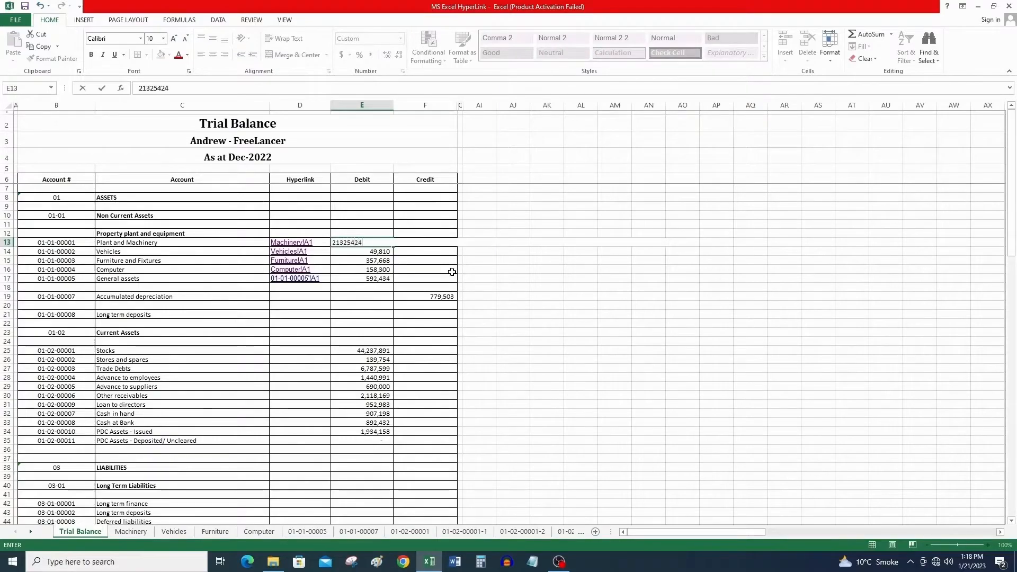
{"action": "type", "text": "424"}
{"action": "key", "text": "Return"}
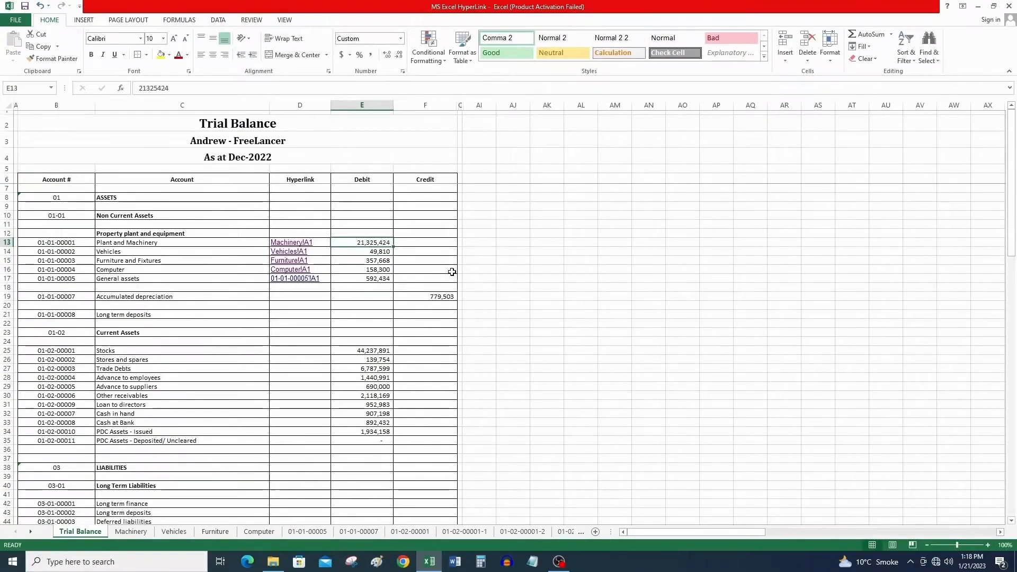
Step: Link the Plant and Machinery debit in cell E13 to the Machinery ledger's total with the formula =Machinery!E53
{"action": "type", "text": "="}
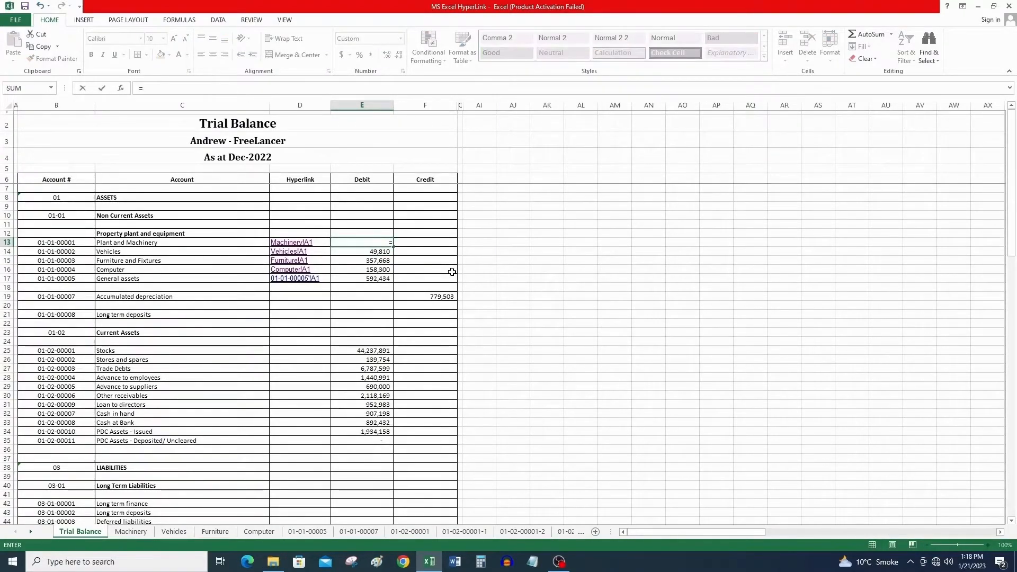
{"action": "left_click", "coordinate": [130, 531]}
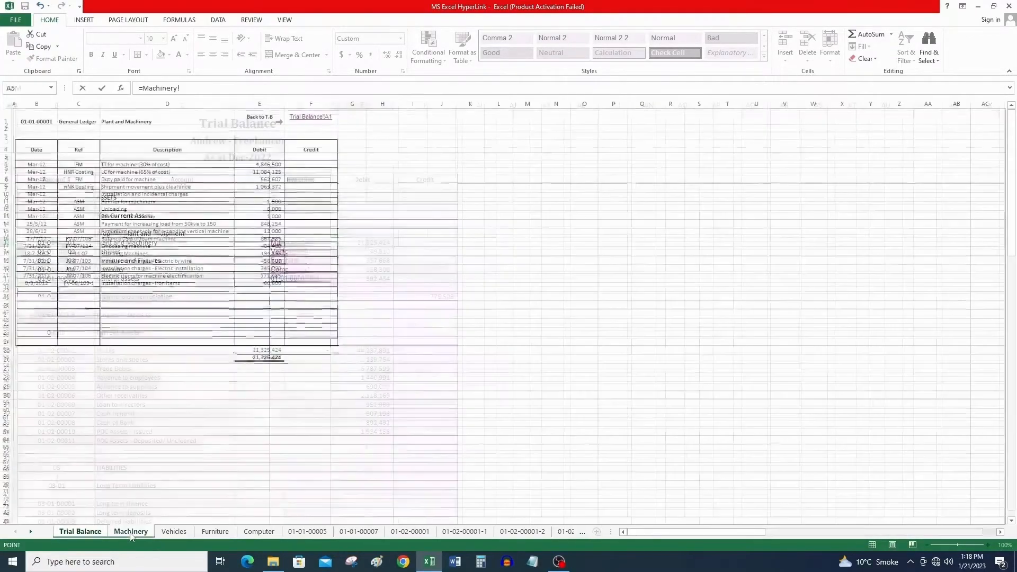
{"action": "left_click_drag", "start_coordinate": [263, 164], "coordinate": [272, 284]}
{"action": "left_click", "coordinate": [260, 358]}
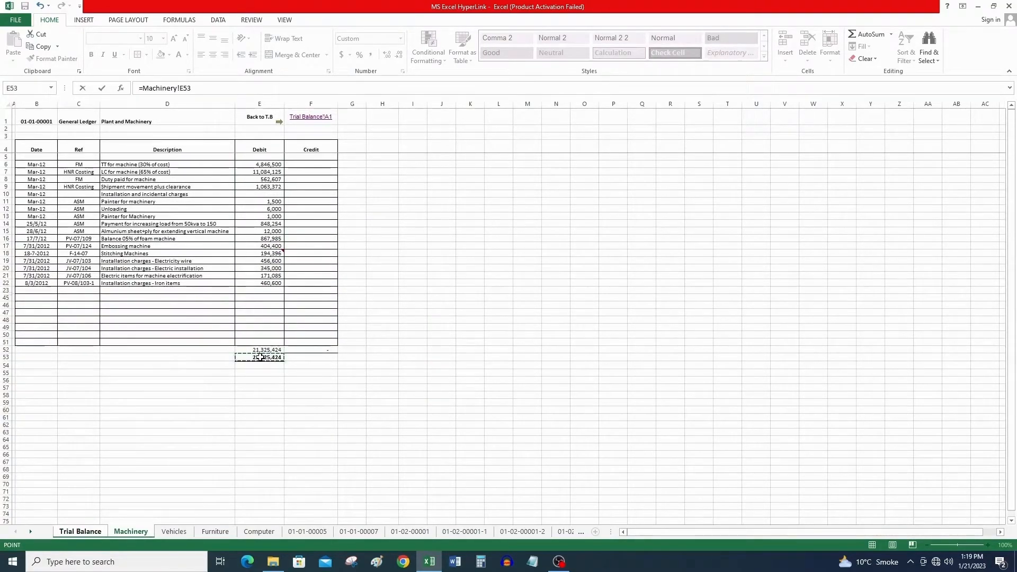
{"action": "key", "text": "Return"}
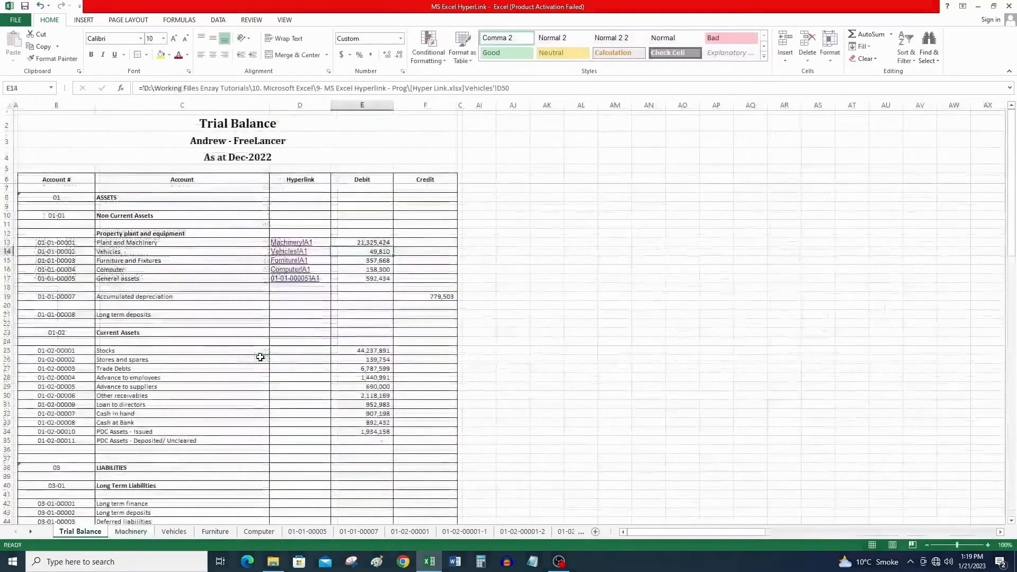
{"action": "left_click", "coordinate": [374, 243]}
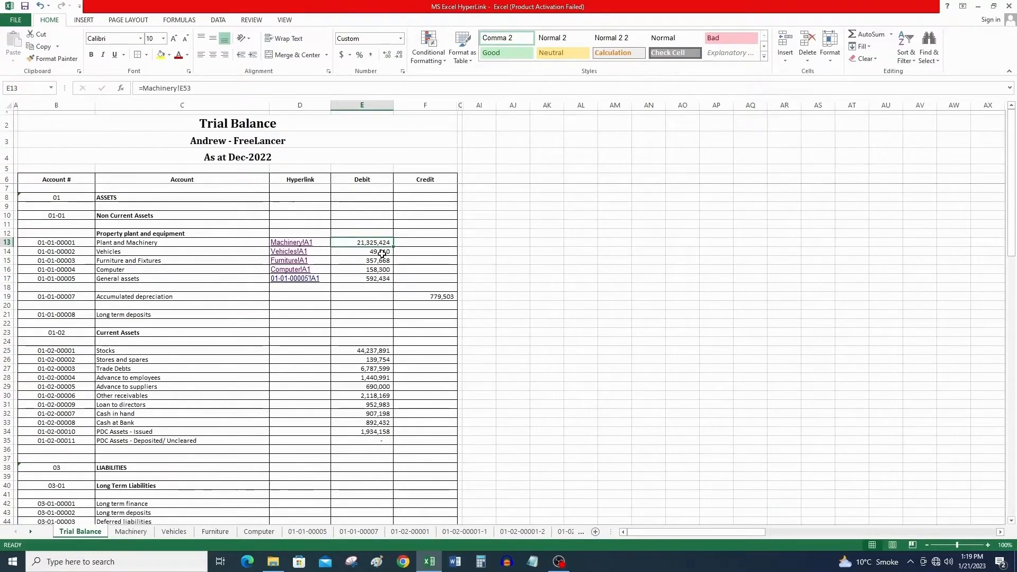
Step: Enter a test debit of 100000 in cell E45 of the Machinery sheet and check the linked amount in the Trial Balance
{"action": "left_click", "coordinate": [131, 532]}
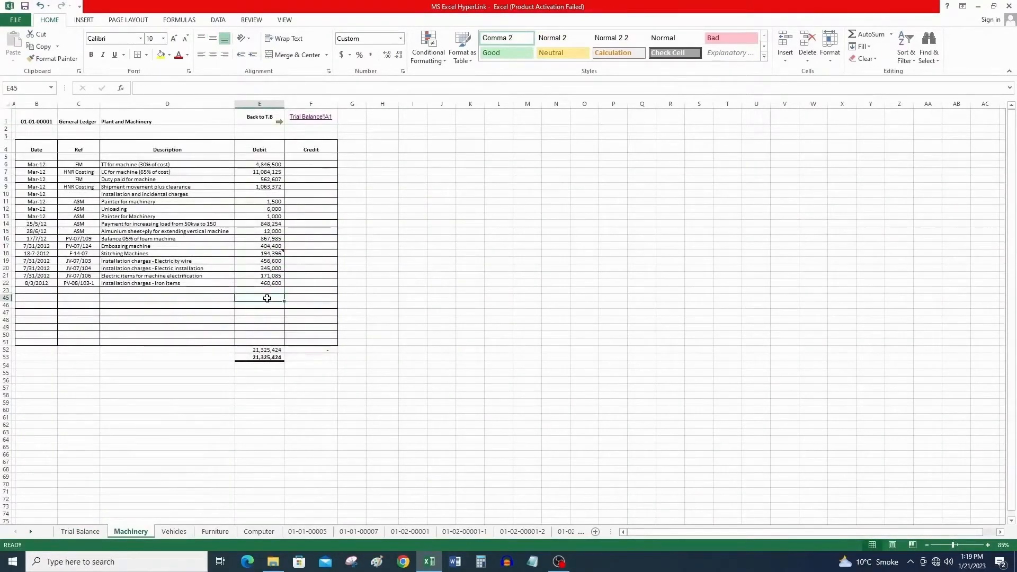
{"action": "type", "text": "100000"}
{"action": "key", "text": "Return"}
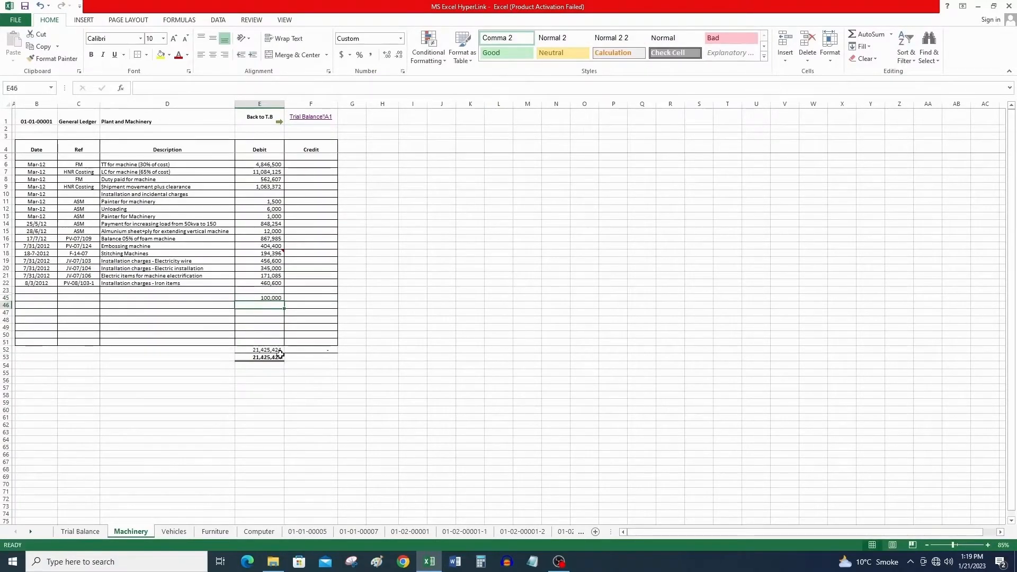
{"action": "left_click", "coordinate": [87, 534]}
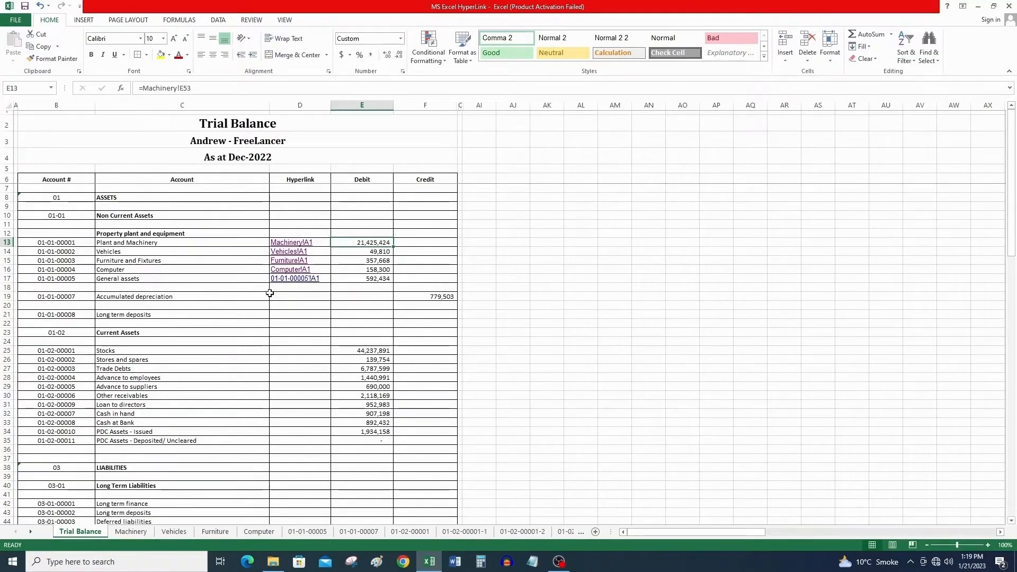
Step: Replace the formula in Trial Balance cell E13 with the fixed value 2135424, and remove the 100,000 entry from the Machinery sheet
{"action": "type", "text": "2,13"}
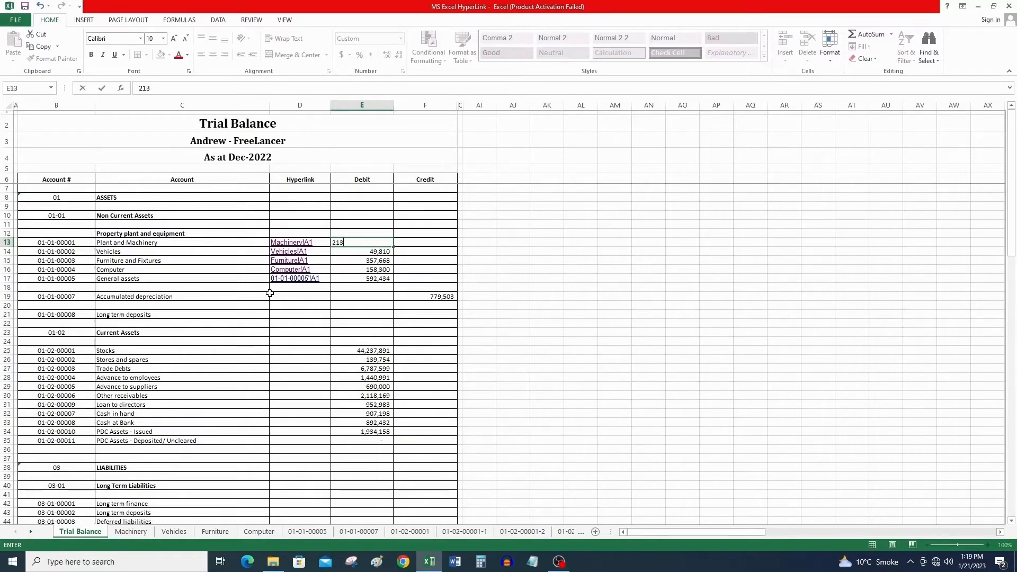
{"action": "type", "text": "5,424"}
{"action": "key", "text": "Return"}
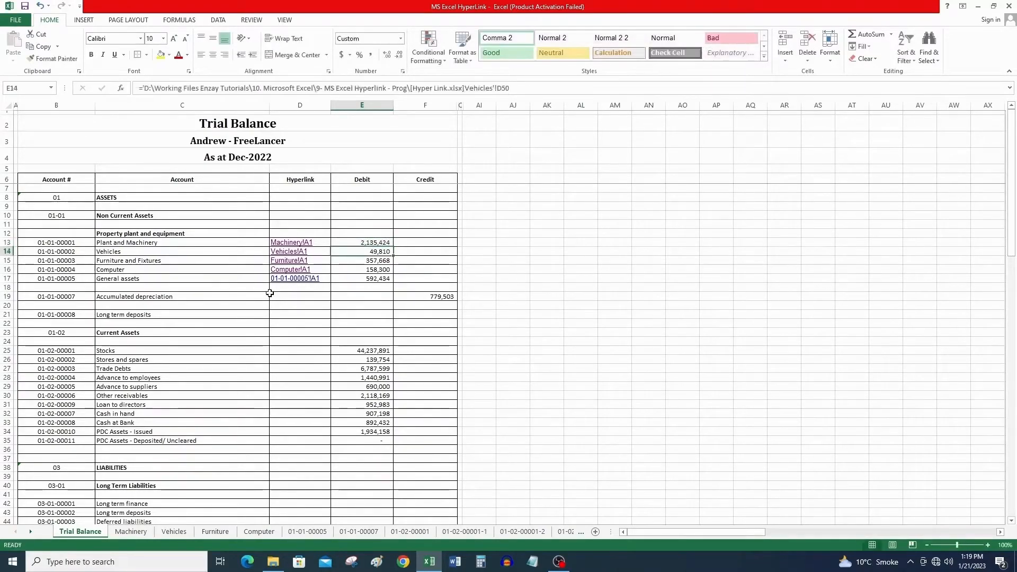
{"action": "key", "text": "ctrl+Page_Down"}
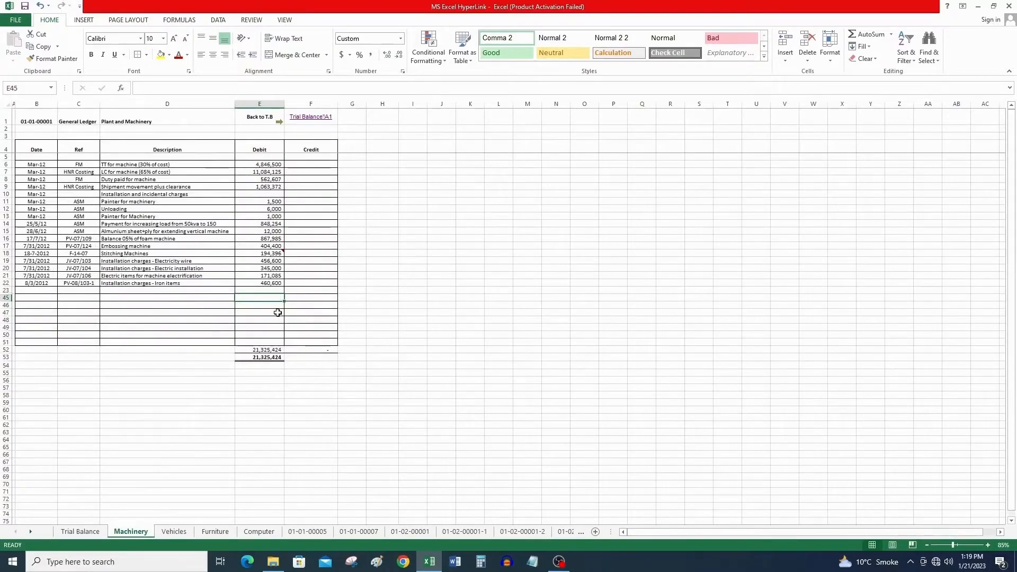
Step: Enter a debit of 100000 in cell E45 of the Machinery sheet and return to the Trial Balance sheet
{"action": "type", "text": "100000"}
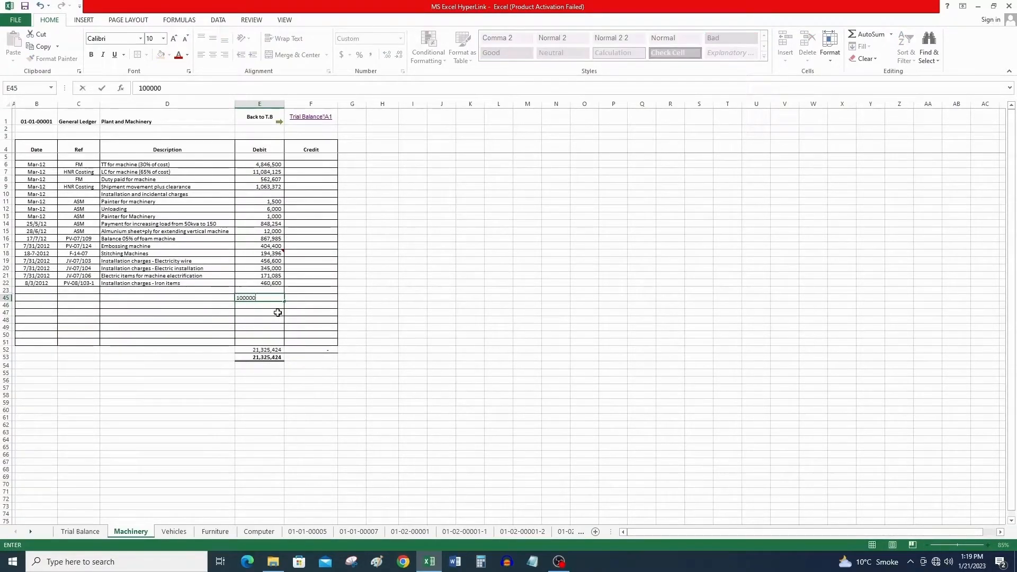
{"action": "key", "text": "Return"}
{"action": "left_click", "coordinate": [80, 531]}
Step: Link the Plant and Machinery debit in Trial Balance cell E13 to the Machinery total with the formula =Machinery!E53
{"action": "left_click", "coordinate": [365, 243]}
{"action": "type", "text": "="}
{"action": "left_click", "coordinate": [131, 532]}
{"action": "left_click", "coordinate": [266, 357]}
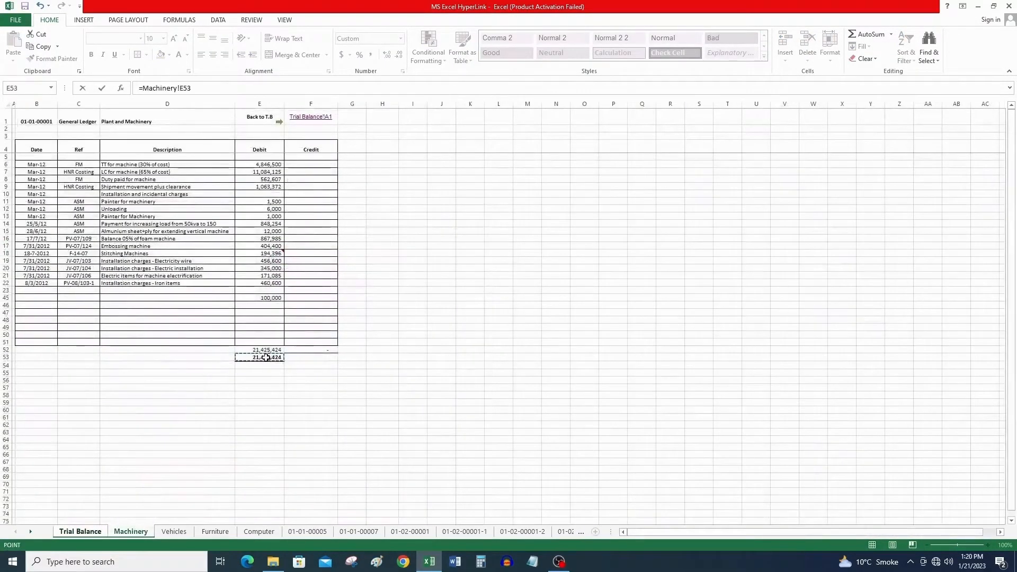
{"action": "key", "text": "Return"}
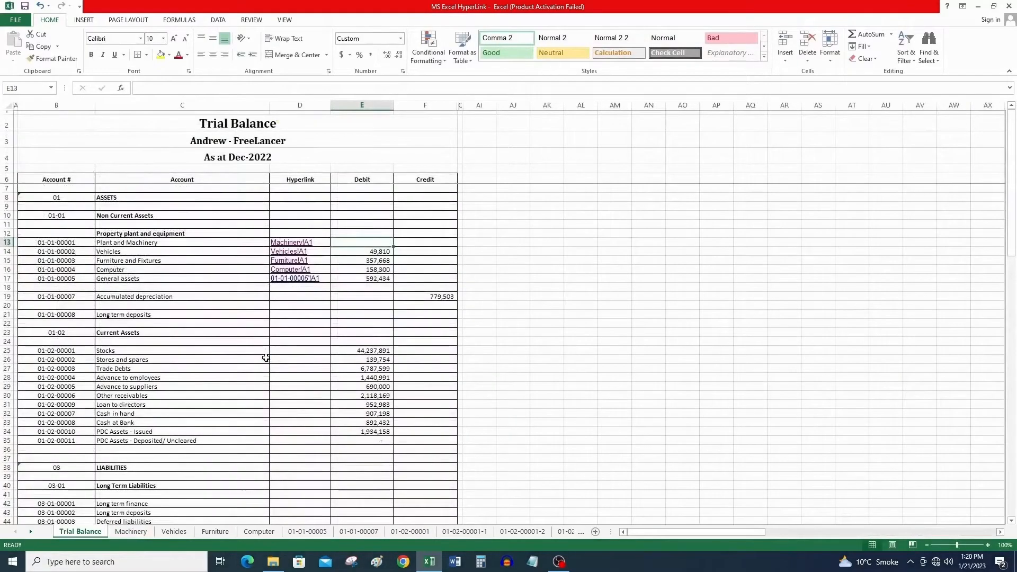
{"action": "key", "text": "Down"}
{"action": "type", "text": "="}
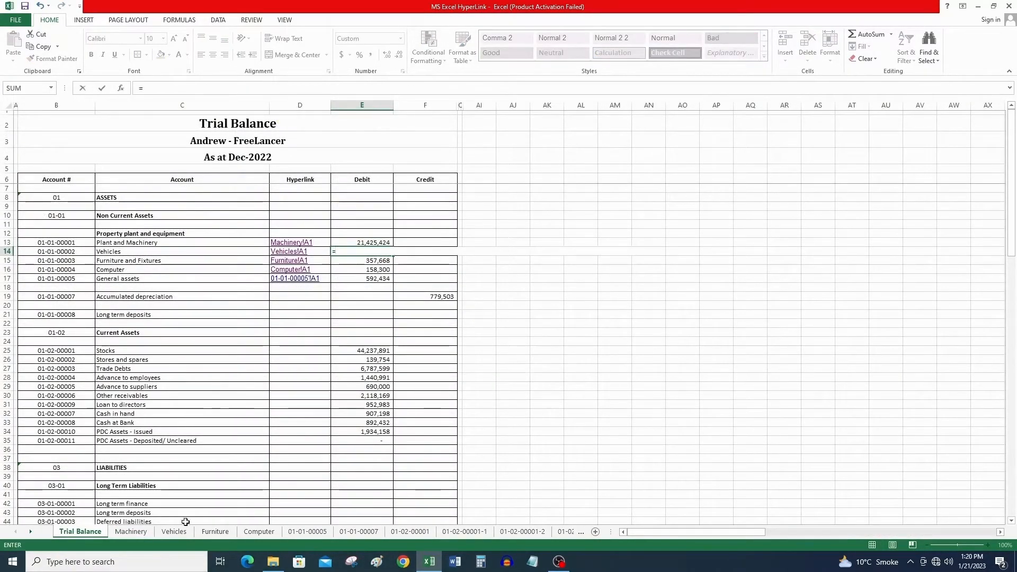
{"action": "left_click", "coordinate": [131, 532]}
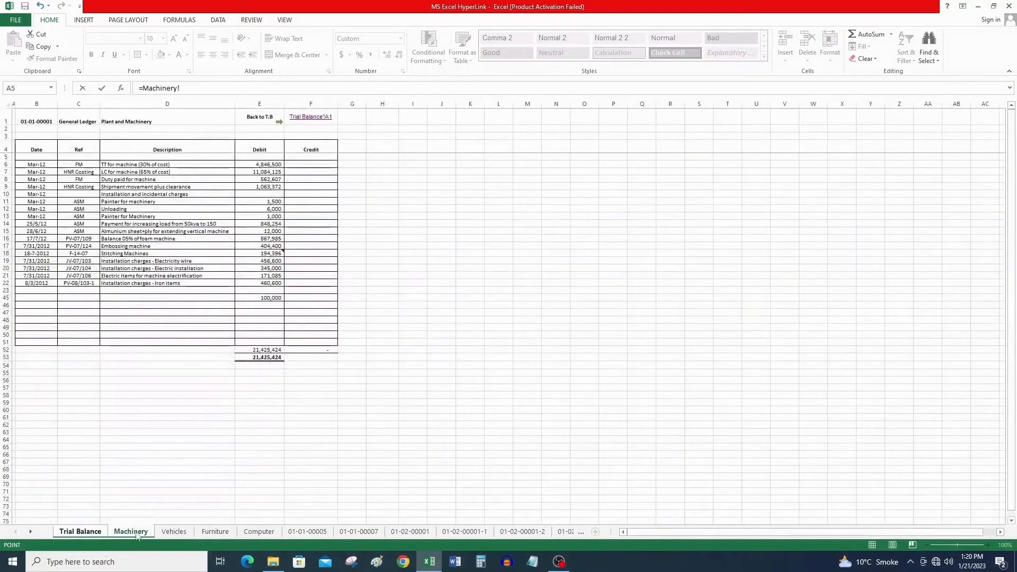
{"action": "left_click", "coordinate": [86, 532]}
{"action": "key", "text": "Escape"}
{"action": "key", "text": "Up"}
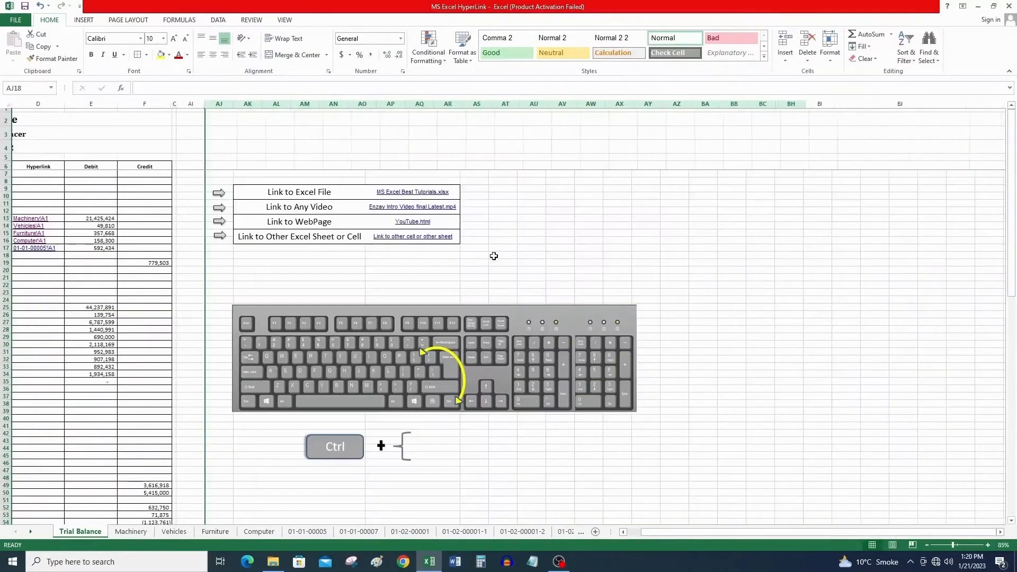
{"action": "scroll", "coordinate": [494, 256], "scroll_direction": "left", "scroll_amount": 3}
{"action": "left_click", "coordinate": [699, 449]}
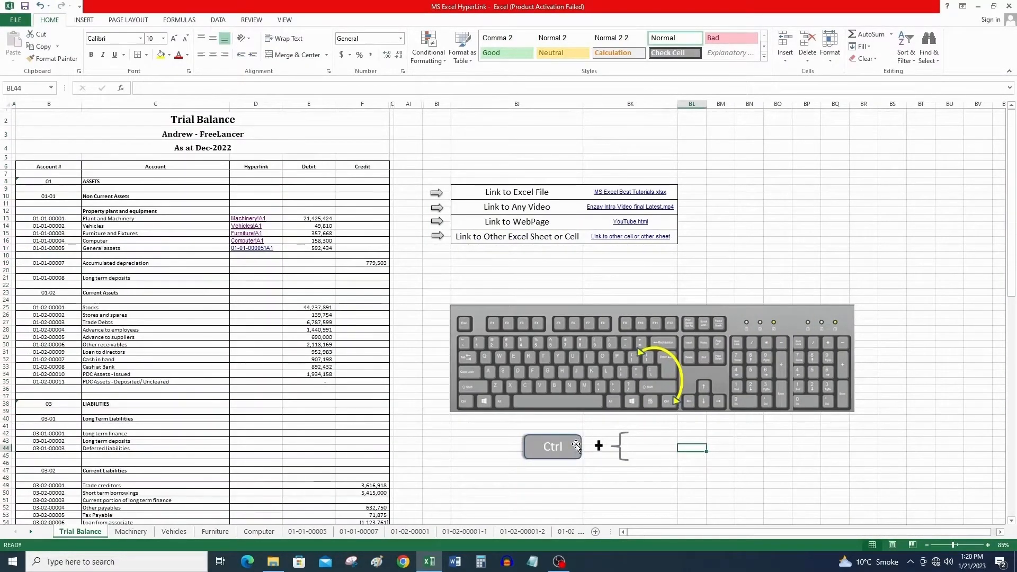
{"action": "left_click_drag", "start_coordinate": [485, 433], "coordinate": [661, 470]}
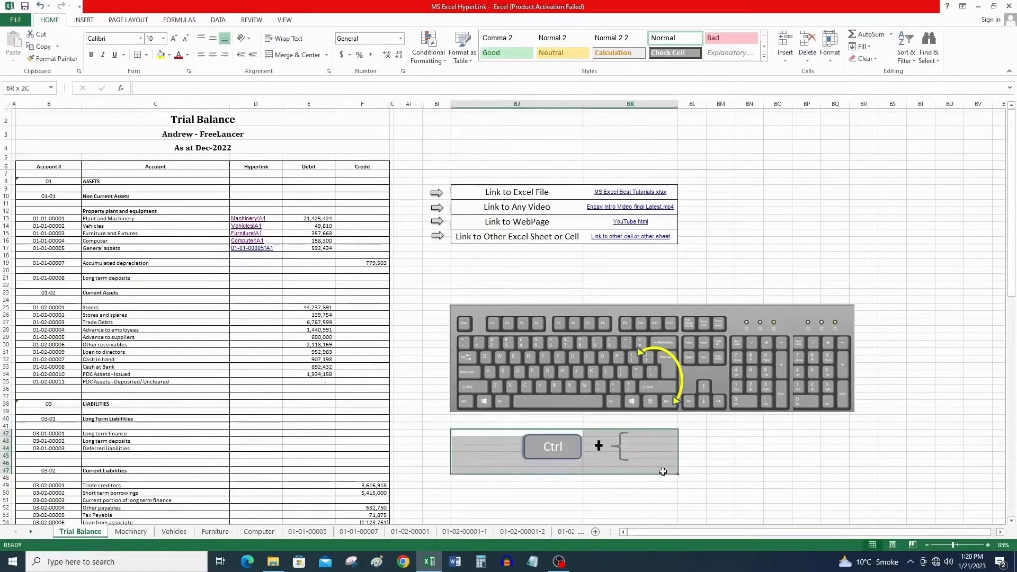
{"action": "left_click", "coordinate": [723, 456]}
Step: Trace the Plant and Machinery debit in E13 to its source cell on the Machinery sheet, and return through the Trial Balance hyperlink
{"action": "left_click", "coordinate": [328, 217]}
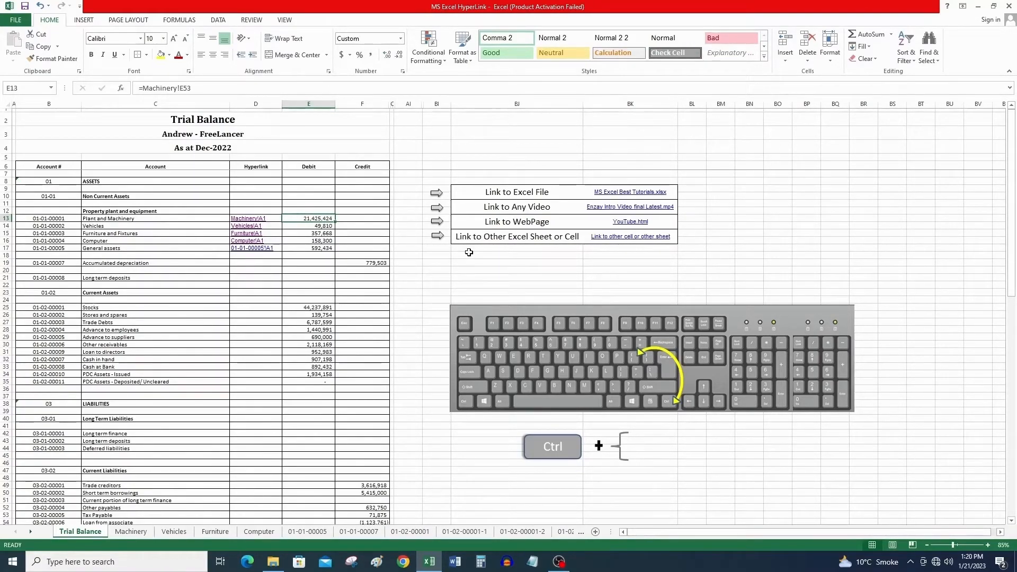
{"action": "key", "text": "ctrl+bracketleft"}
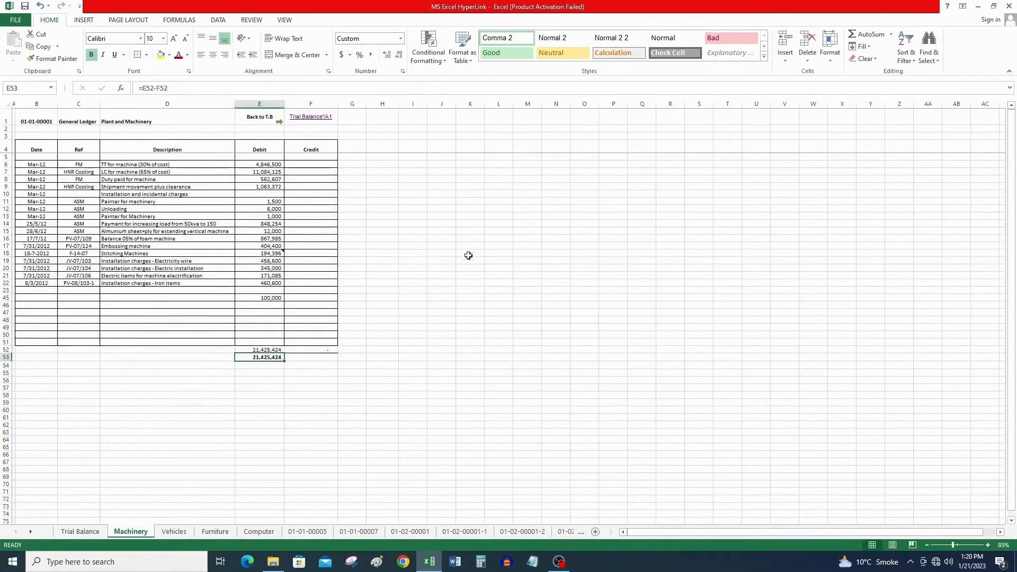
{"action": "left_click", "coordinate": [95, 531]}
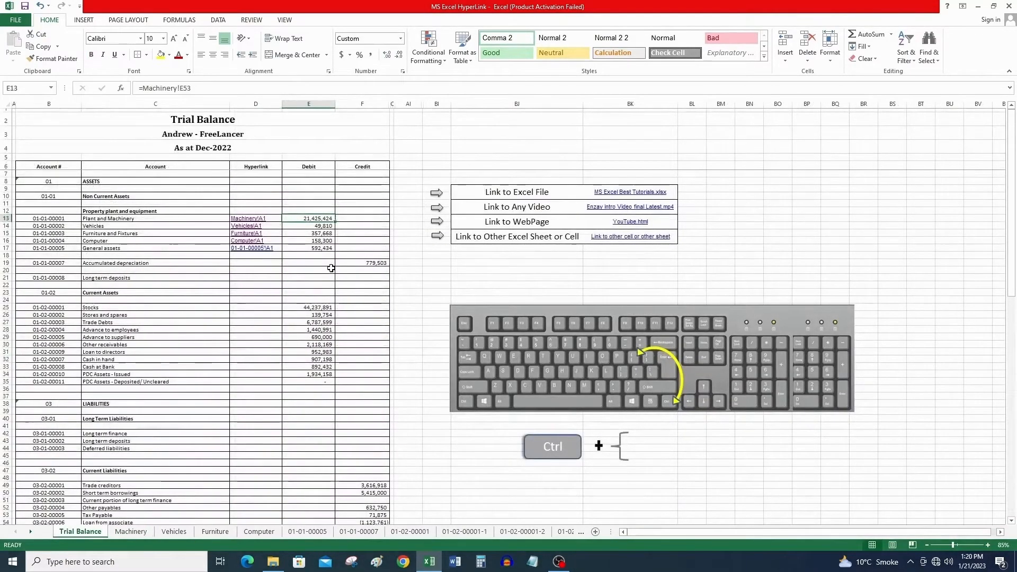
{"action": "key", "text": "ctrl+bracketleft"}
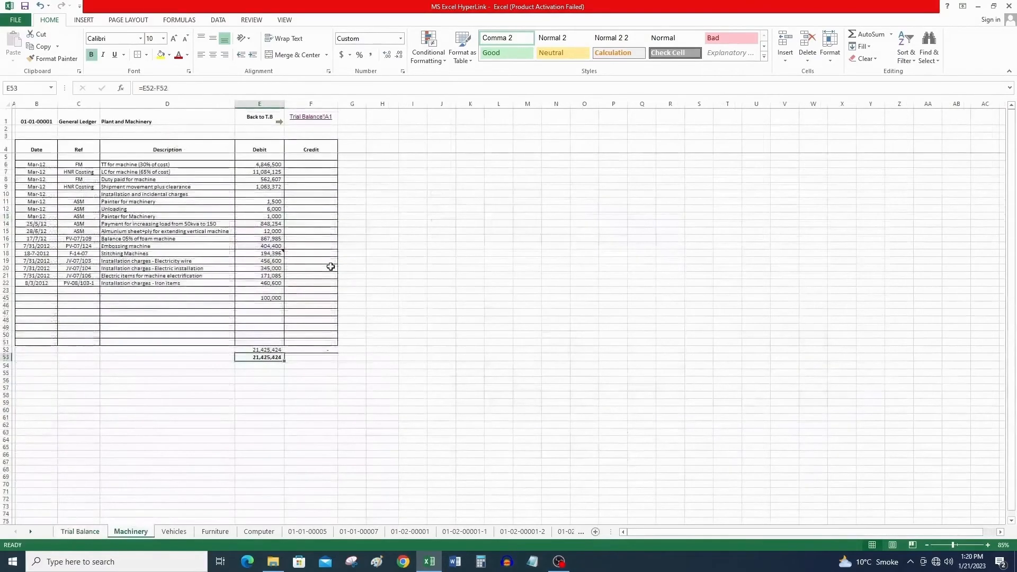
{"action": "left_click", "coordinate": [321, 117]}
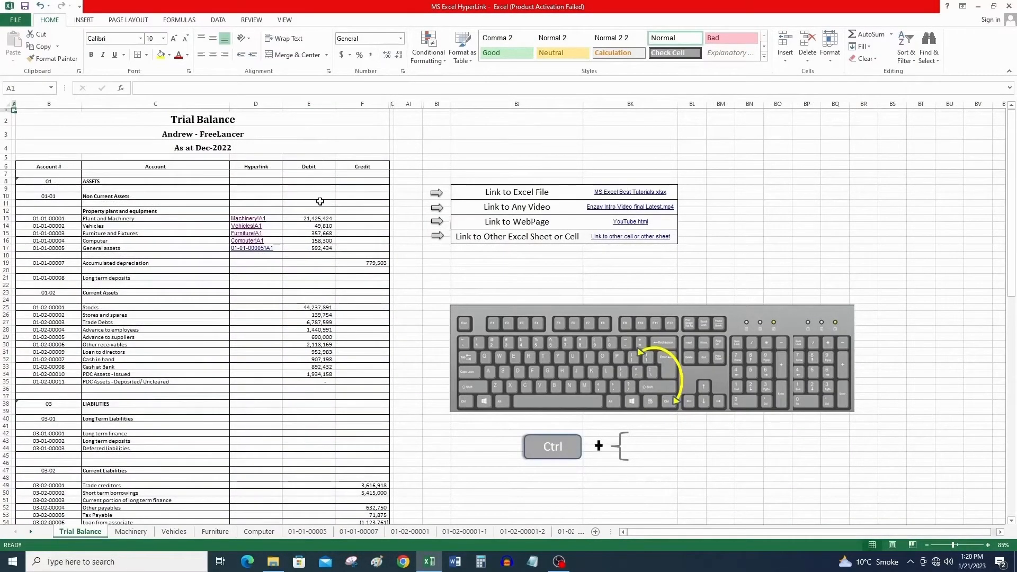
{"action": "left_click", "coordinate": [321, 218]}
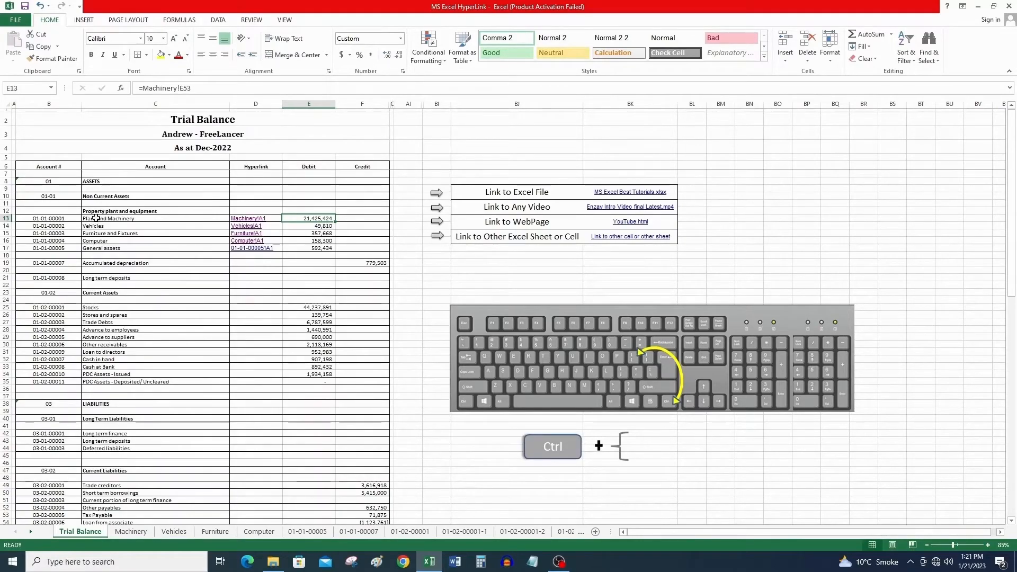
Step: Clear the existing file link in cell BK9, beside "Link to Excel File"
{"action": "left_click", "coordinate": [531, 193]}
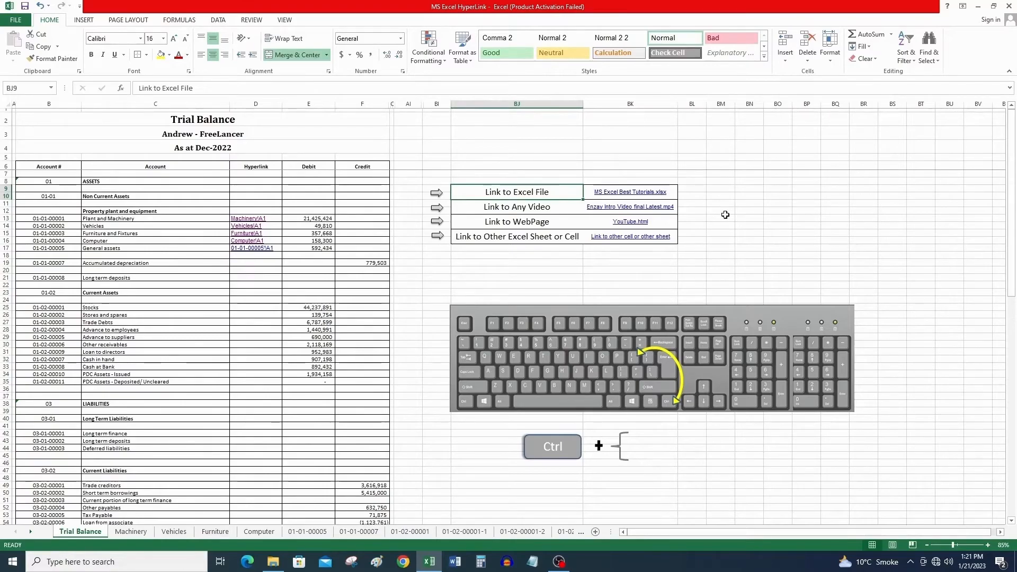
{"action": "key", "text": "Right"}
{"action": "key", "text": "Delete"}
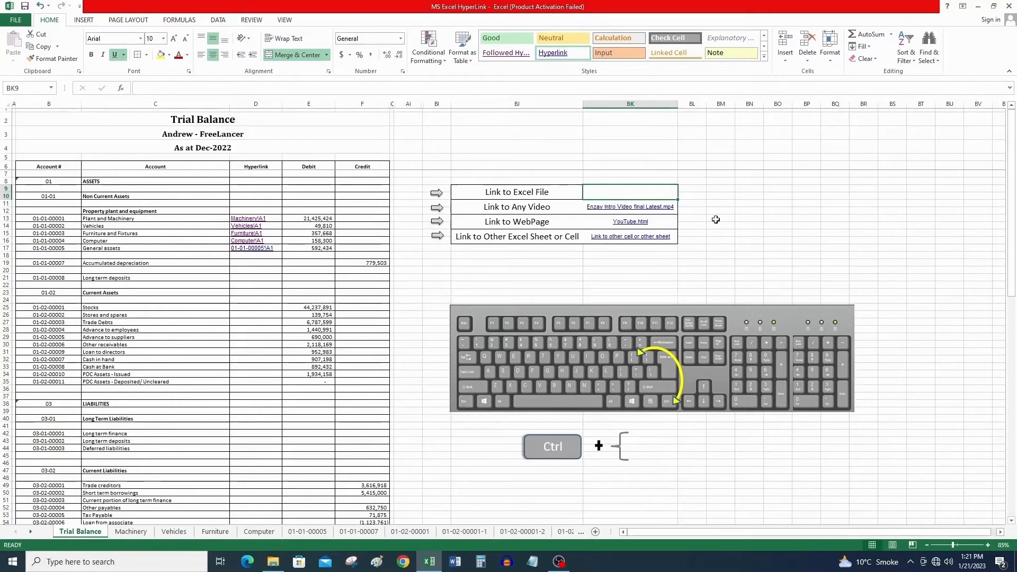
Step: Locate the MS Excel Best Tutorials workbook in the Working folder in File Explorer, and switch back to Excel
{"action": "left_click", "coordinate": [272, 562]}
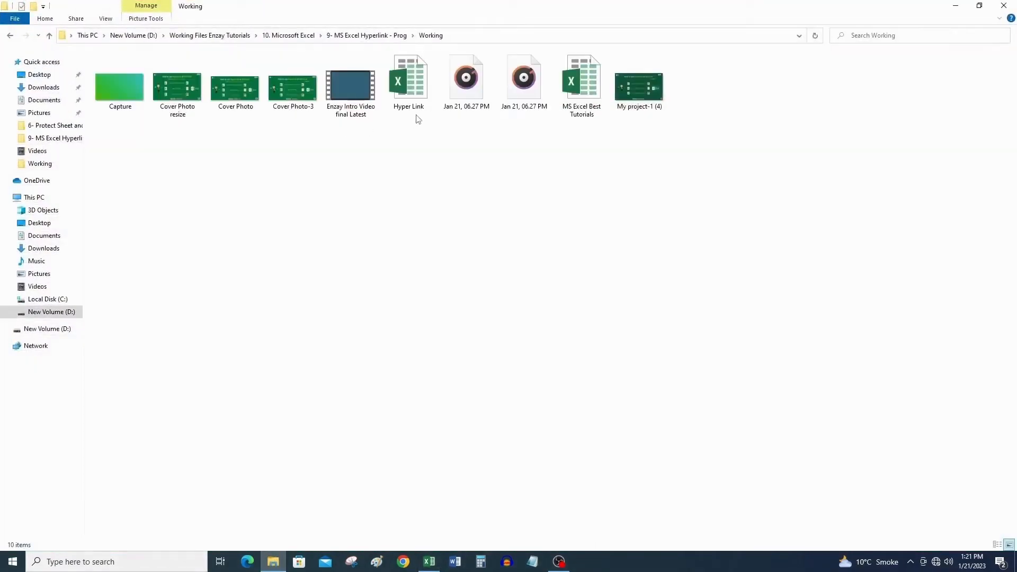
{"action": "left_click", "coordinate": [591, 109]}
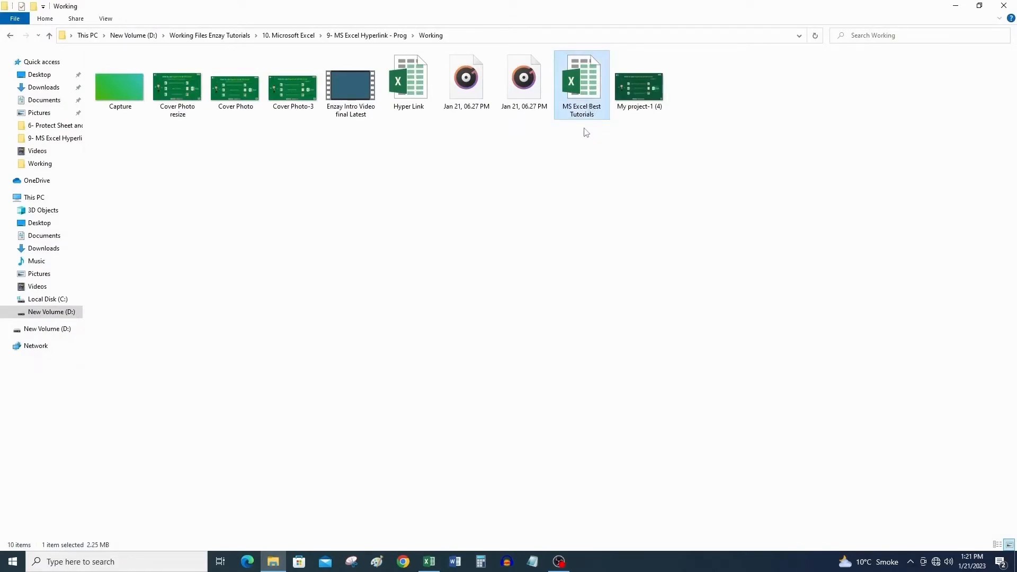
{"action": "left_click", "coordinate": [429, 561]}
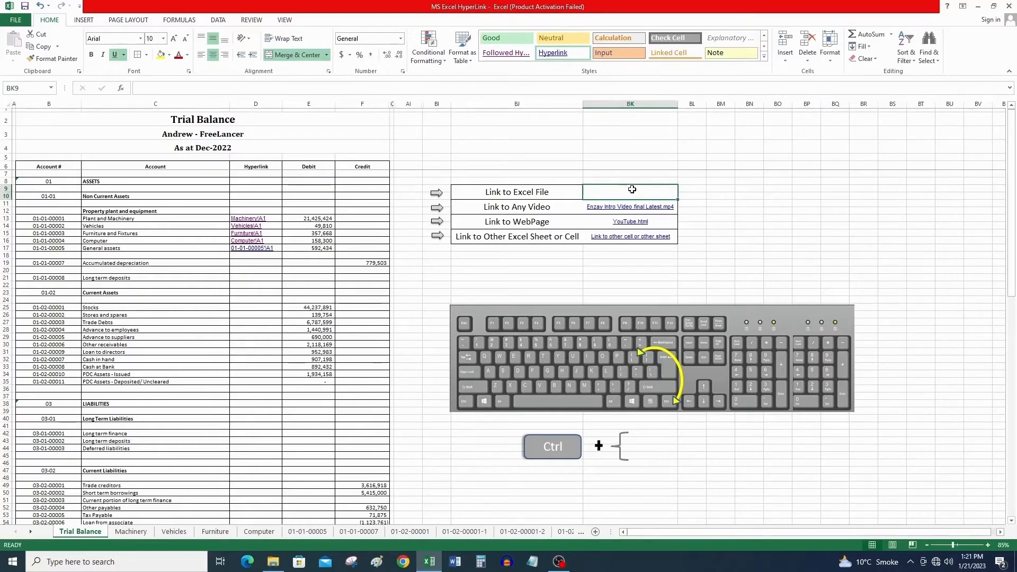
{"action": "left_click", "coordinate": [277, 567]}
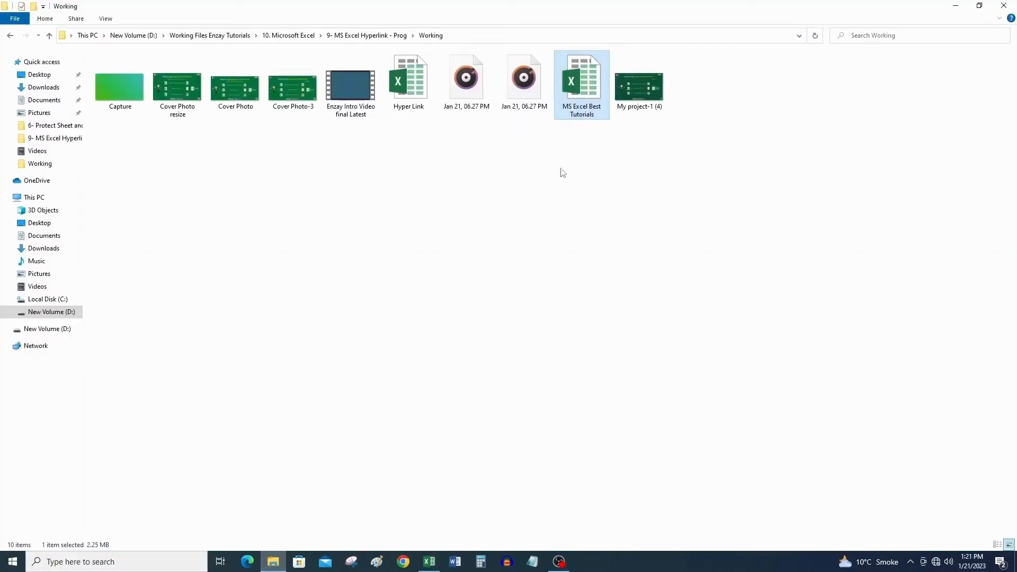
{"action": "mouse_move", "coordinate": [433, 565]}
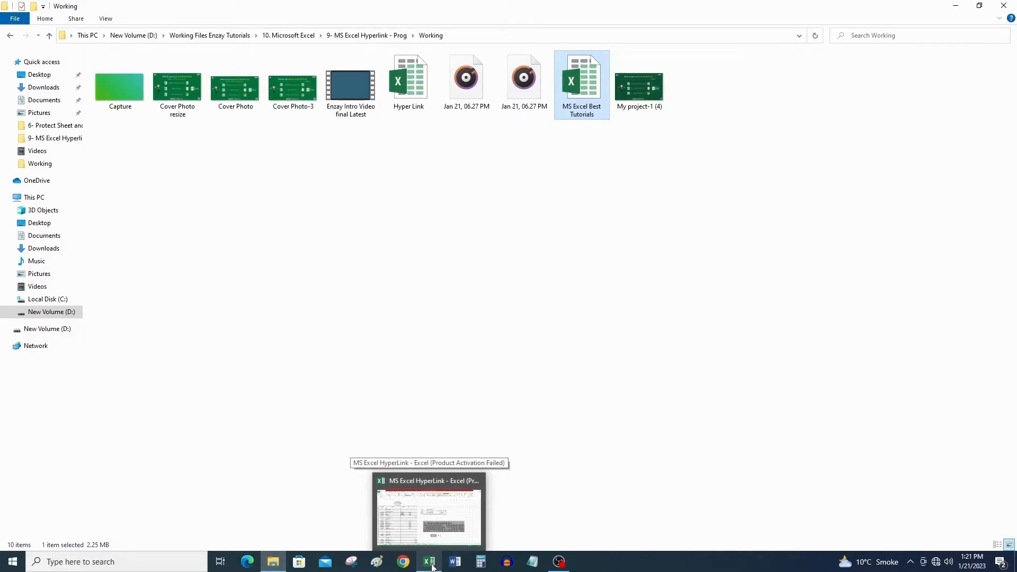
{"action": "left_click", "coordinate": [433, 566]}
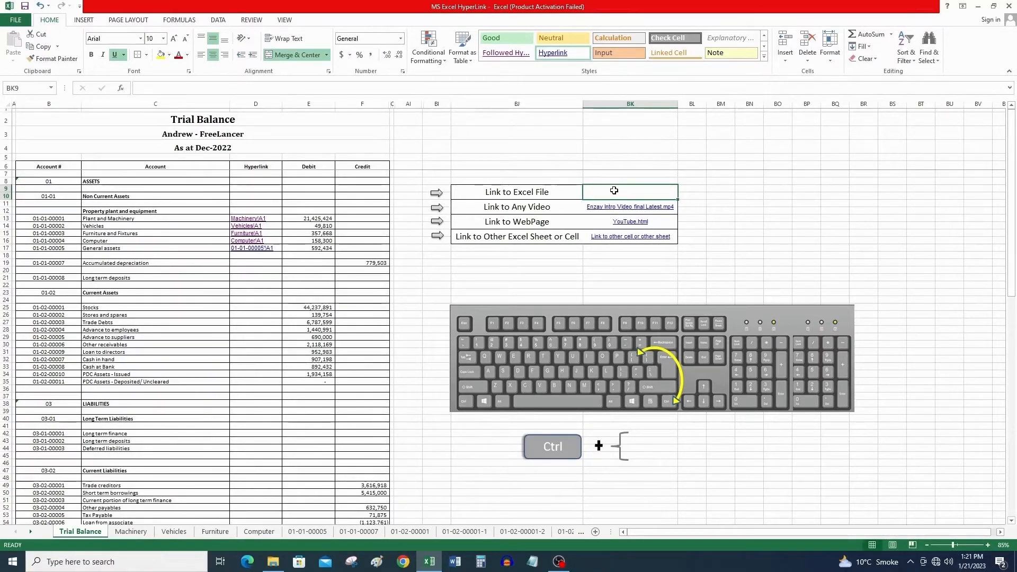
Step: Insert a hyperlink in cell BK9 to the existing file MS Excel Best Tutorials in the Working folder
{"action": "right_click", "coordinate": [614, 191]}
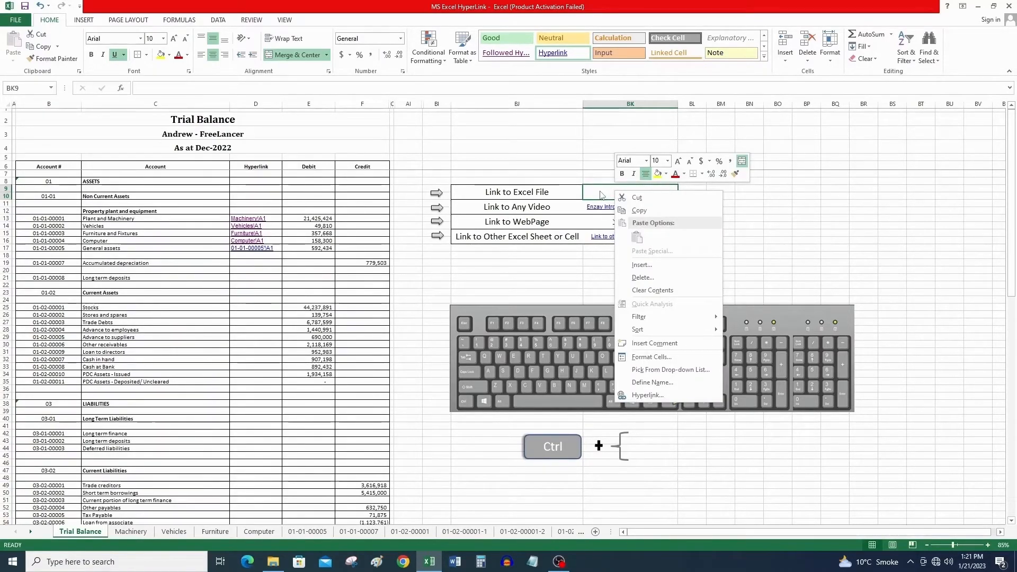
{"action": "left_click", "coordinate": [661, 402]}
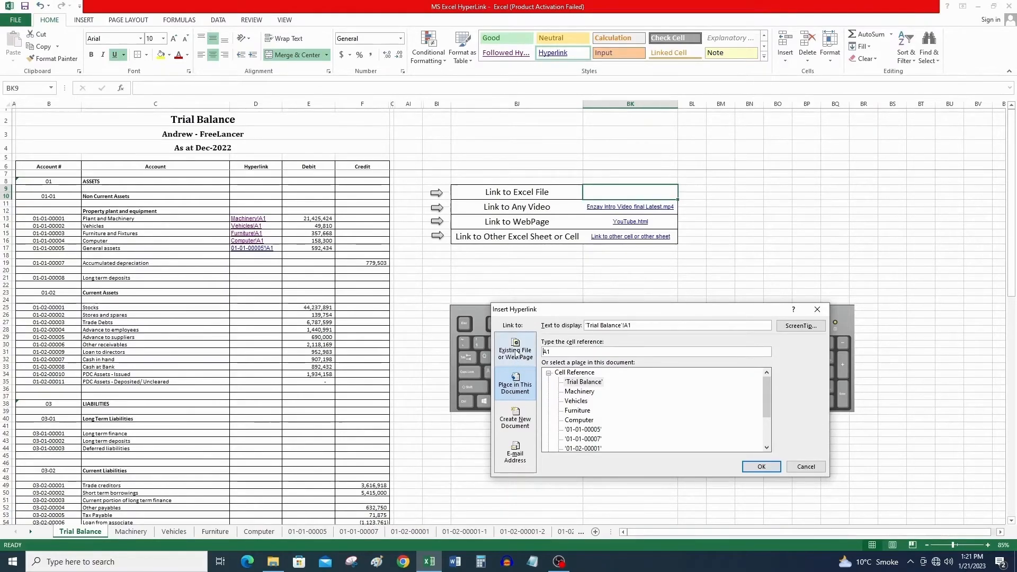
{"action": "left_click", "coordinate": [517, 353]}
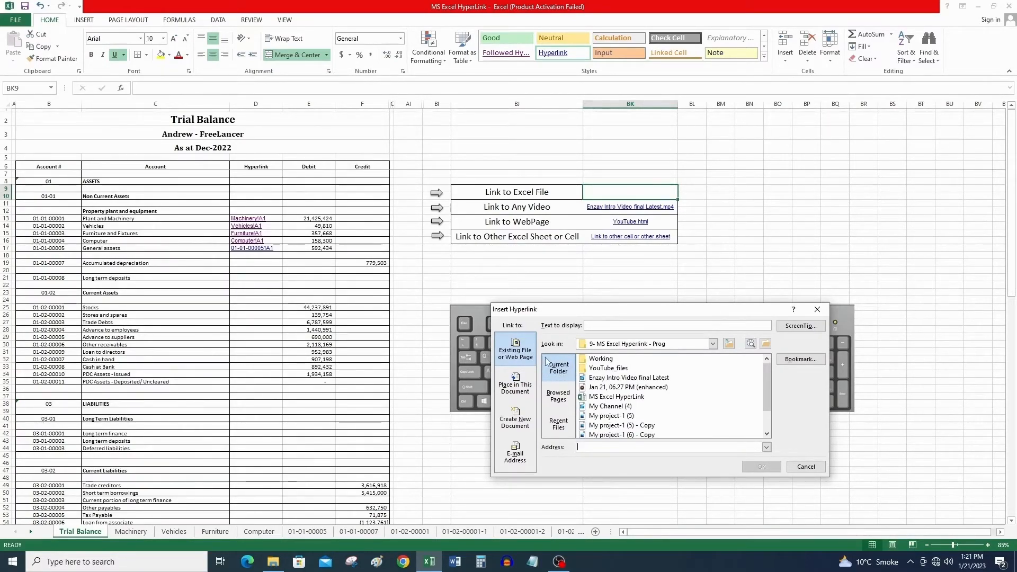
{"action": "left_click", "coordinate": [631, 397]}
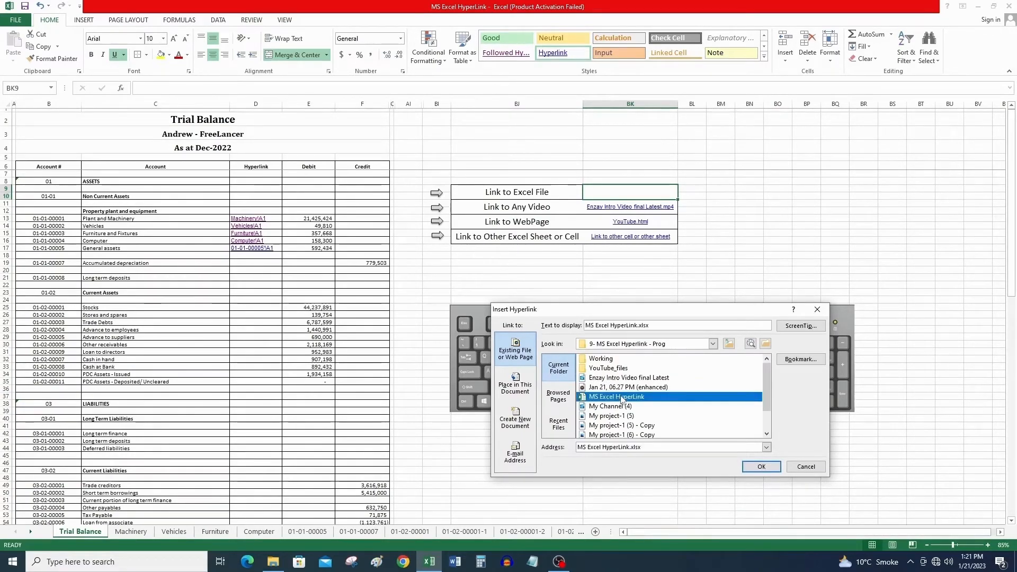
{"action": "left_click", "coordinate": [714, 344]}
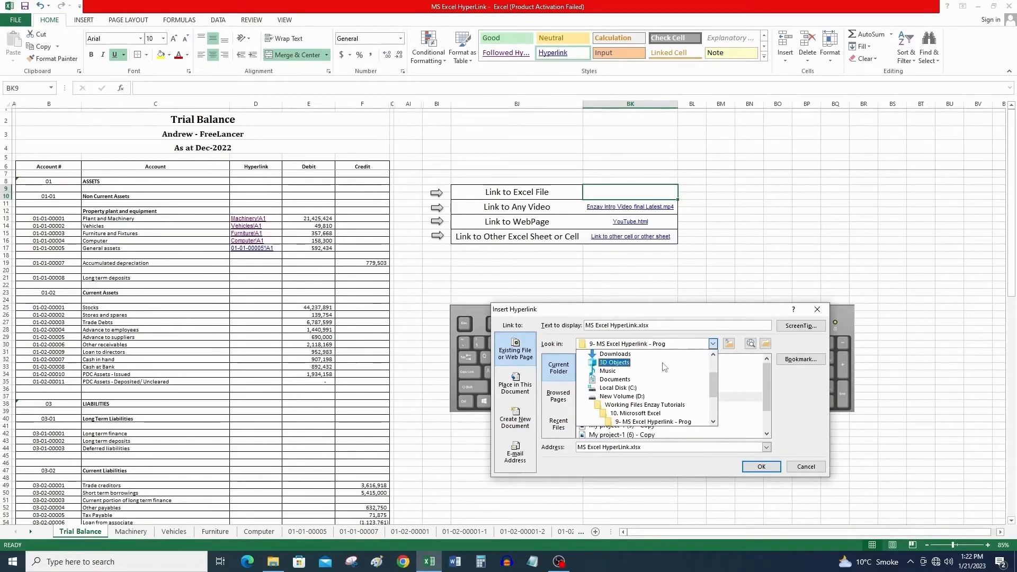
{"action": "left_click", "coordinate": [714, 344]}
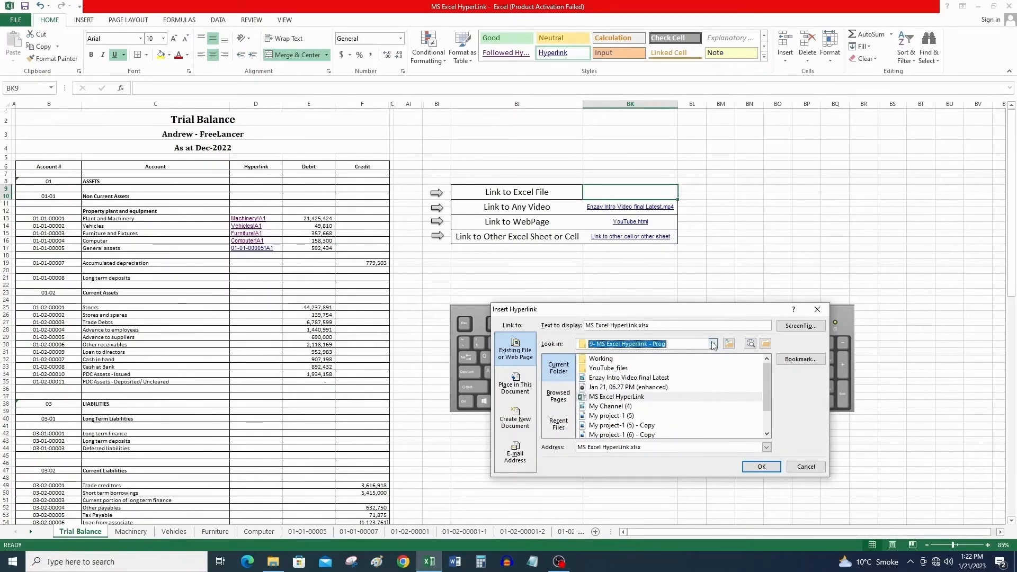
{"action": "left_click", "coordinate": [559, 372]}
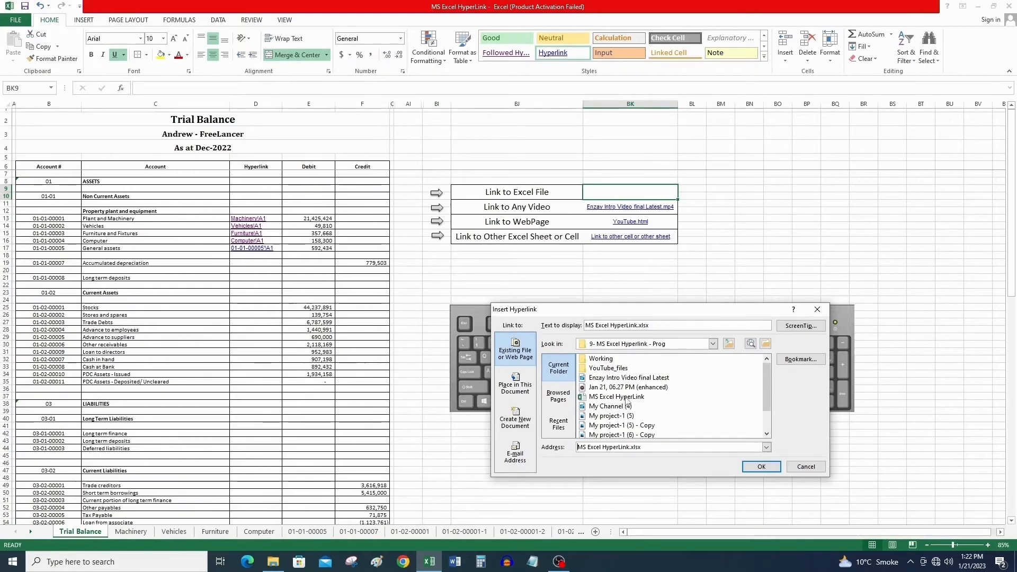
{"action": "double_click", "coordinate": [608, 360]}
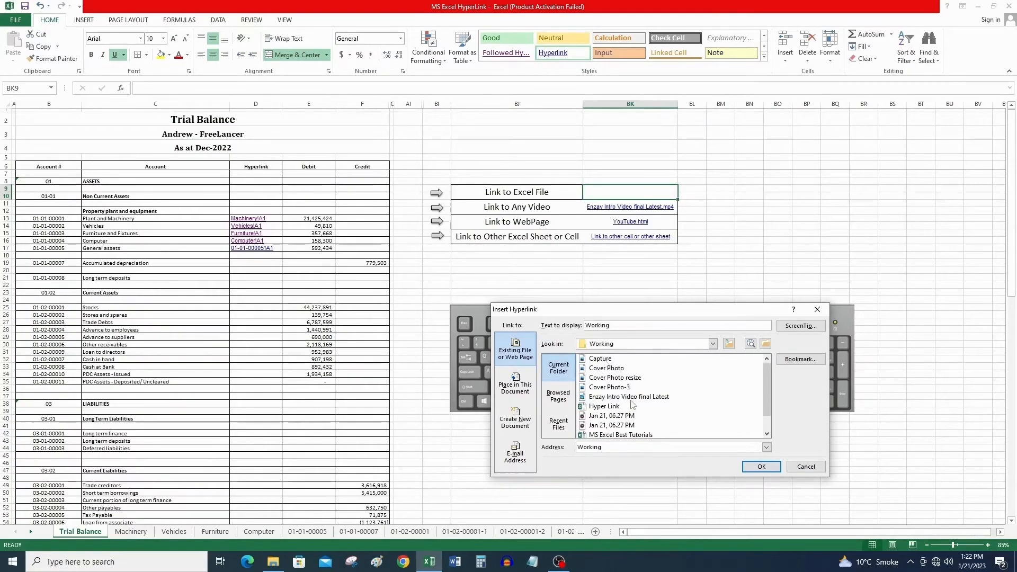
{"action": "double_click", "coordinate": [629, 435]}
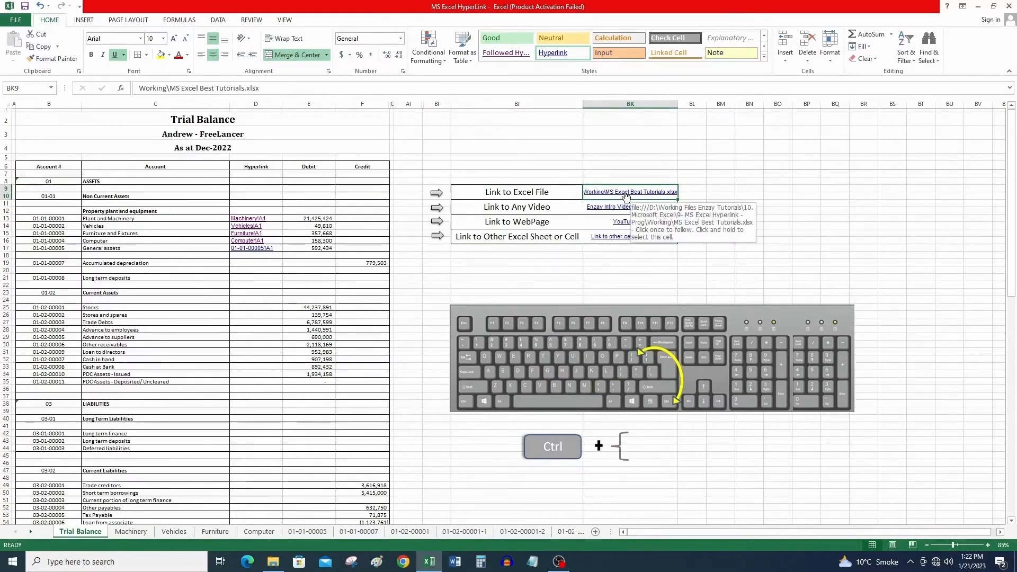
Step: Test the Excel file link and the video link, closing each opened file, and select the YouTube.html link cell BK13
{"action": "left_click", "coordinate": [626, 195]}
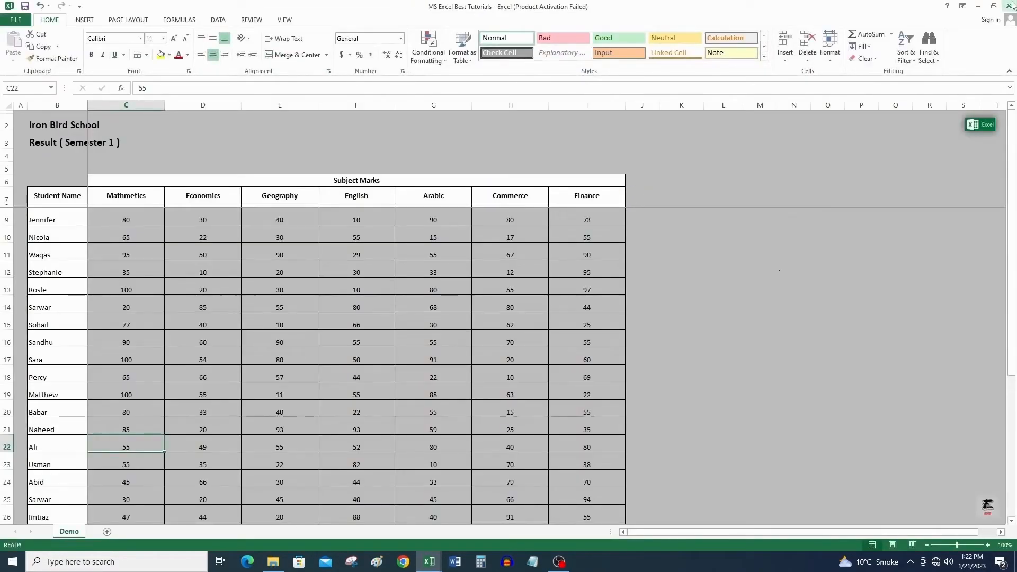
{"action": "left_click", "coordinate": [1010, 5]}
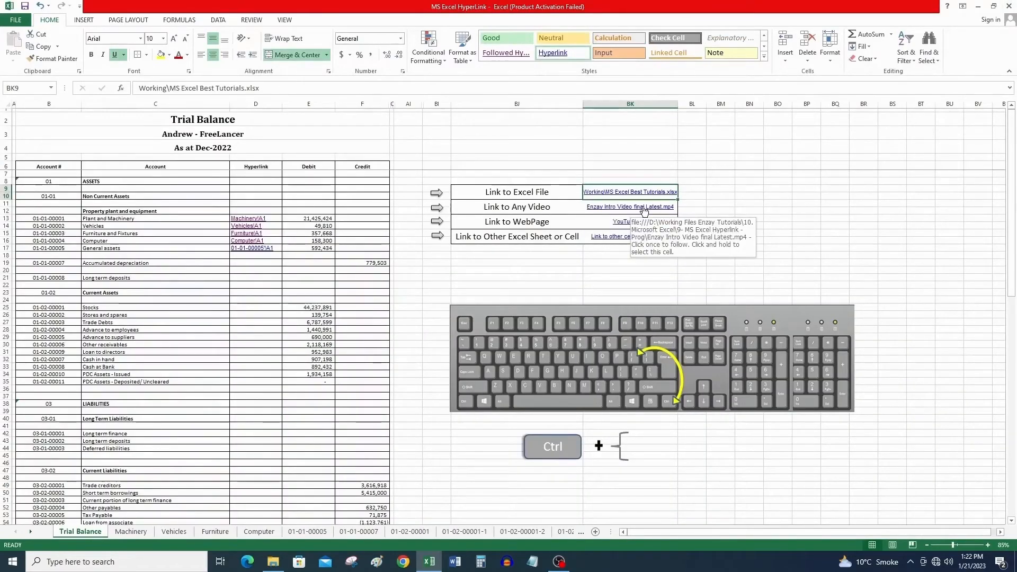
{"action": "left_click", "coordinate": [643, 208]}
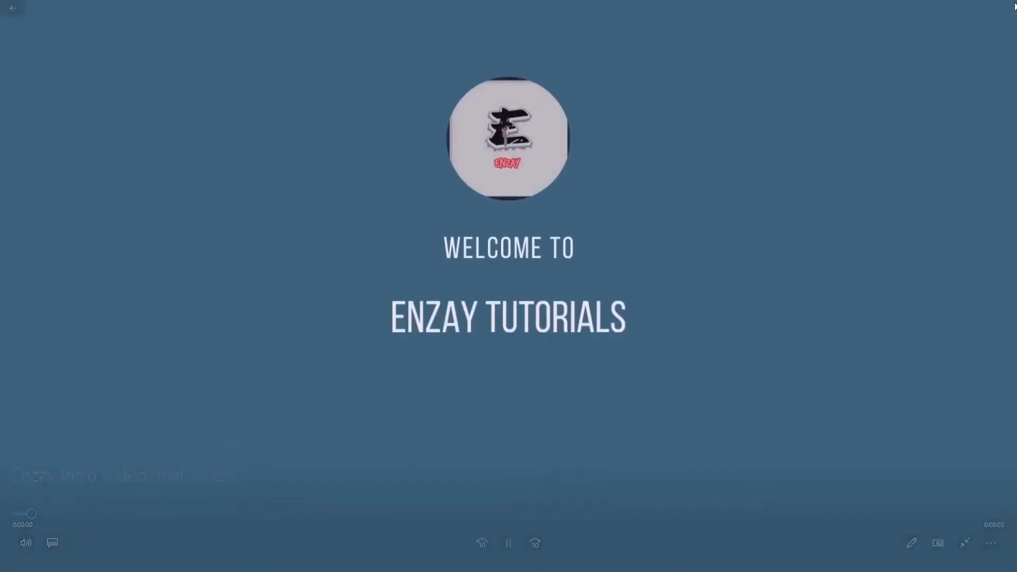
{"action": "left_click", "coordinate": [1012, 8]}
{"action": "left_click", "coordinate": [643, 225]}
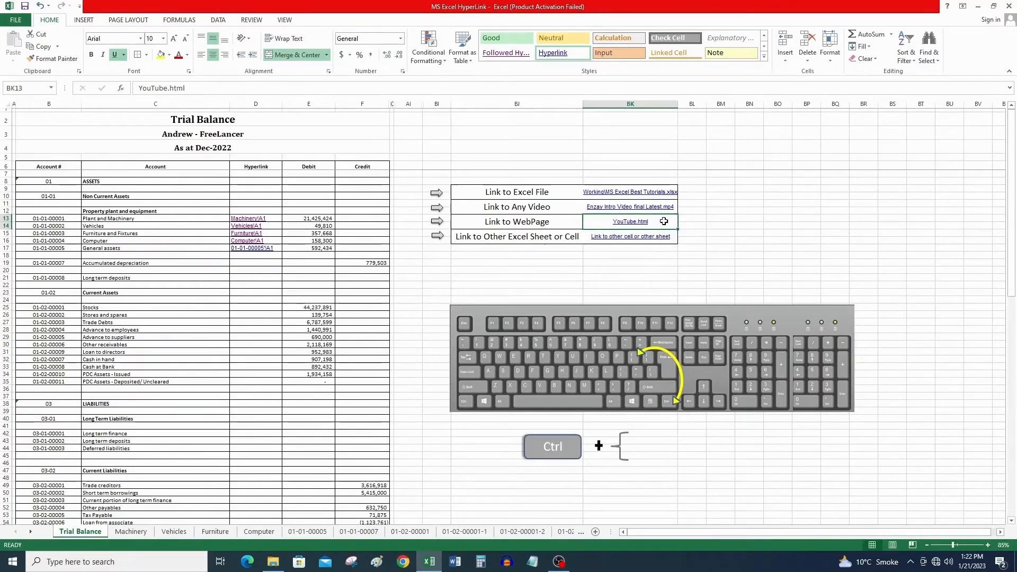
Step: Clear the web page link in cell BK13 and insert a new hyperlink there to the existing YouTube file in the current folder
{"action": "key", "text": "Delete"}
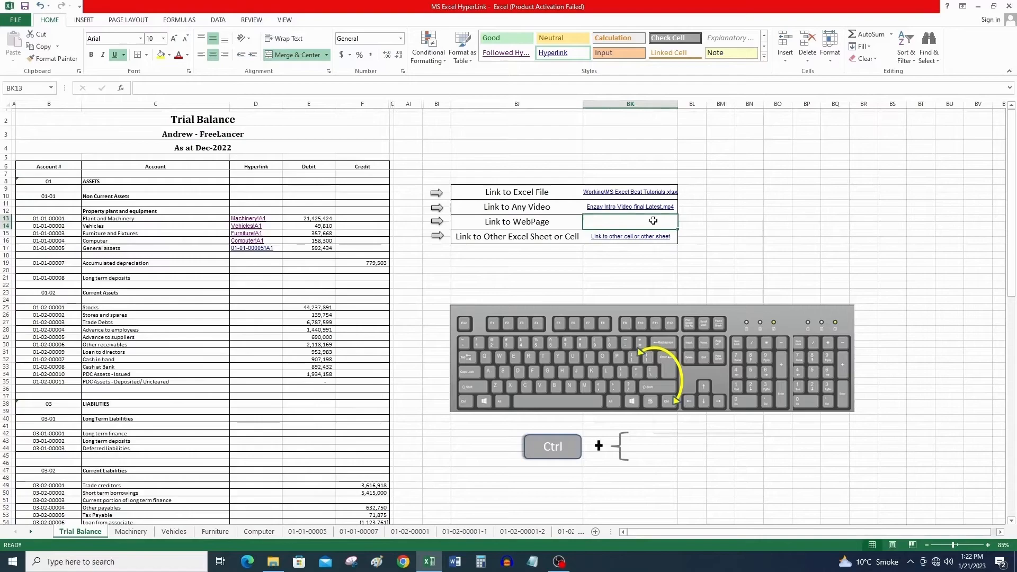
{"action": "right_click", "coordinate": [653, 221]}
{"action": "left_click", "coordinate": [705, 429]}
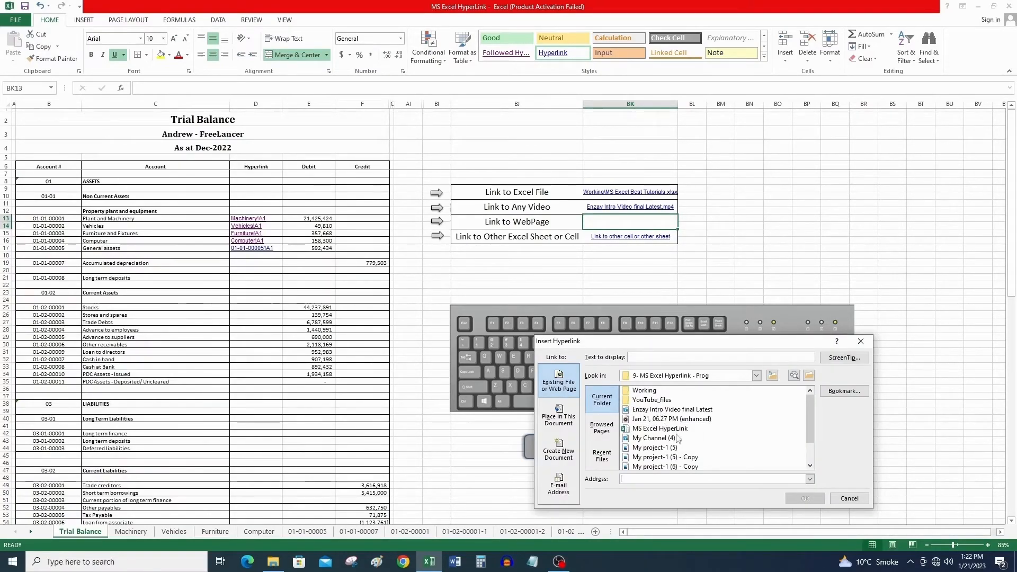
{"action": "scroll", "coordinate": [689, 455], "scroll_direction": "down", "scroll_amount": 2}
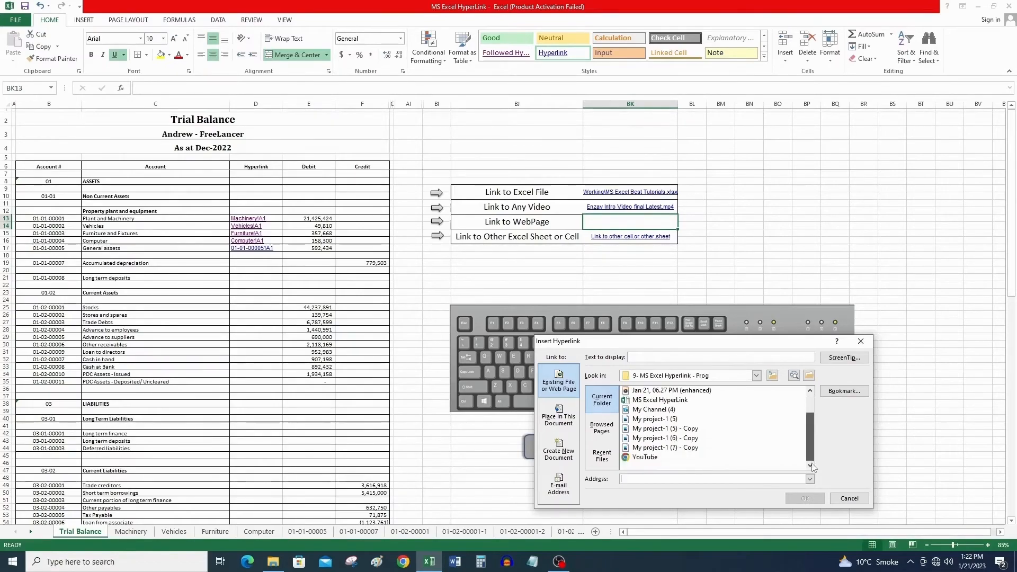
{"action": "left_click", "coordinate": [646, 459]}
{"action": "left_click", "coordinate": [800, 498]}
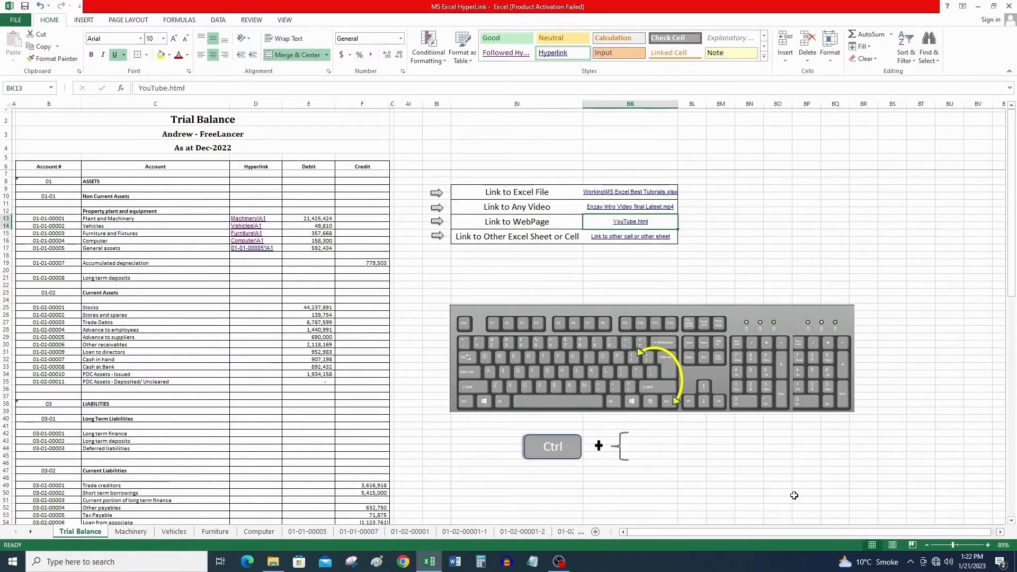
Step: Test the YouTube.html link in cell BK13, and close the browser window it opens
{"action": "left_click", "coordinate": [621, 223]}
{"action": "left_click", "coordinate": [496, 306]}
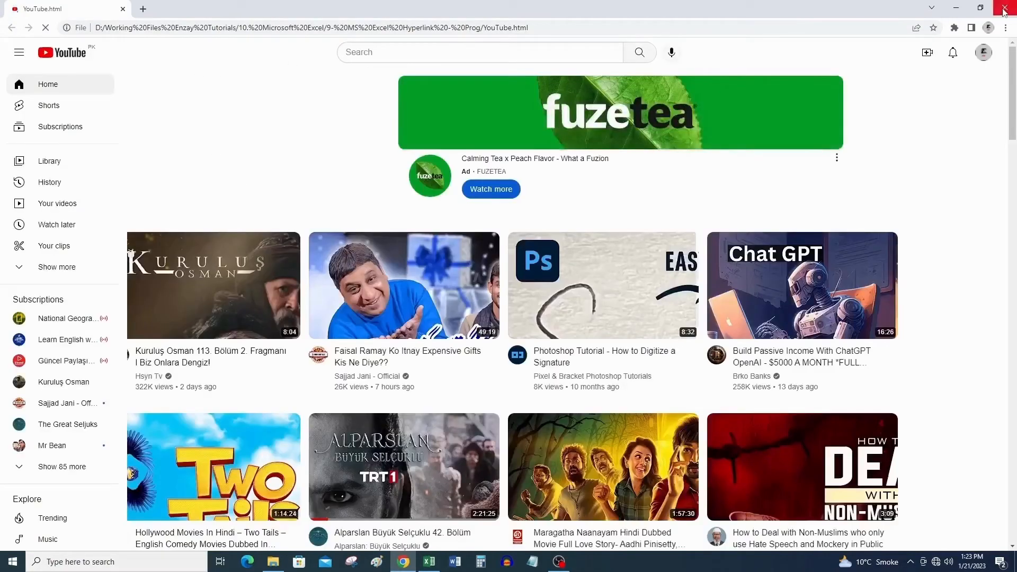
{"action": "left_click", "coordinate": [1005, 8]}
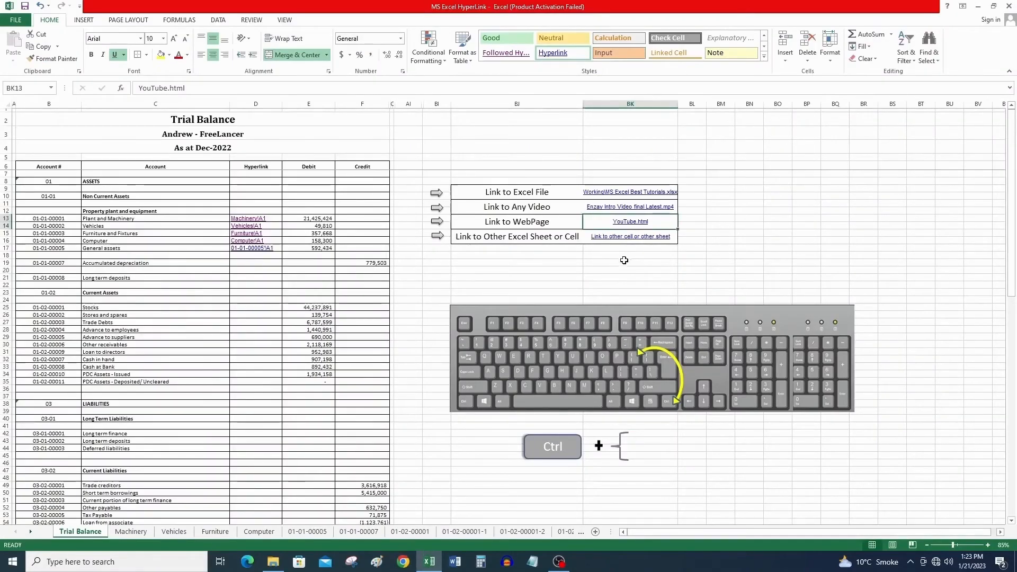
{"action": "left_click", "coordinate": [535, 239]}
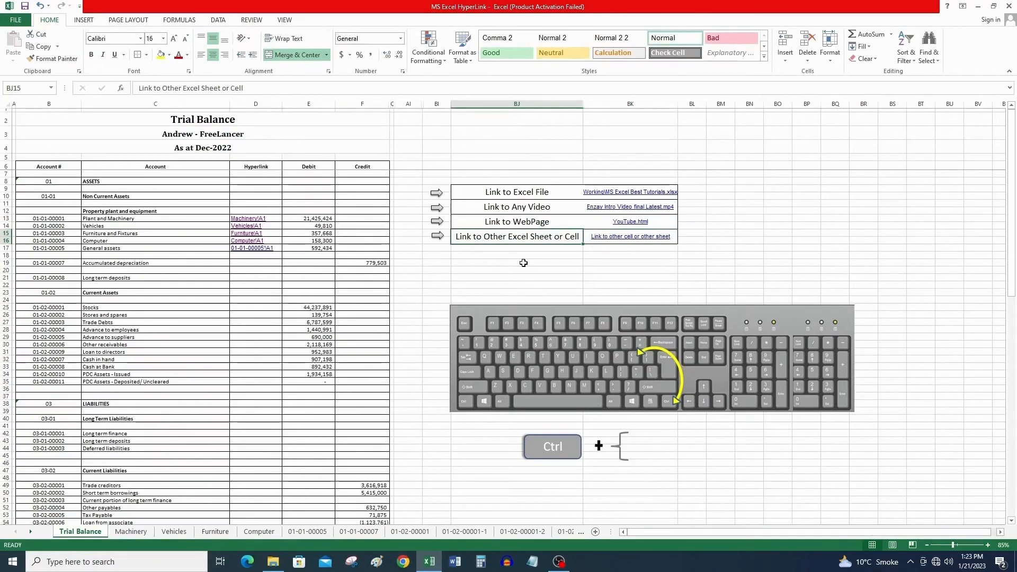
{"action": "left_click", "coordinate": [457, 275]}
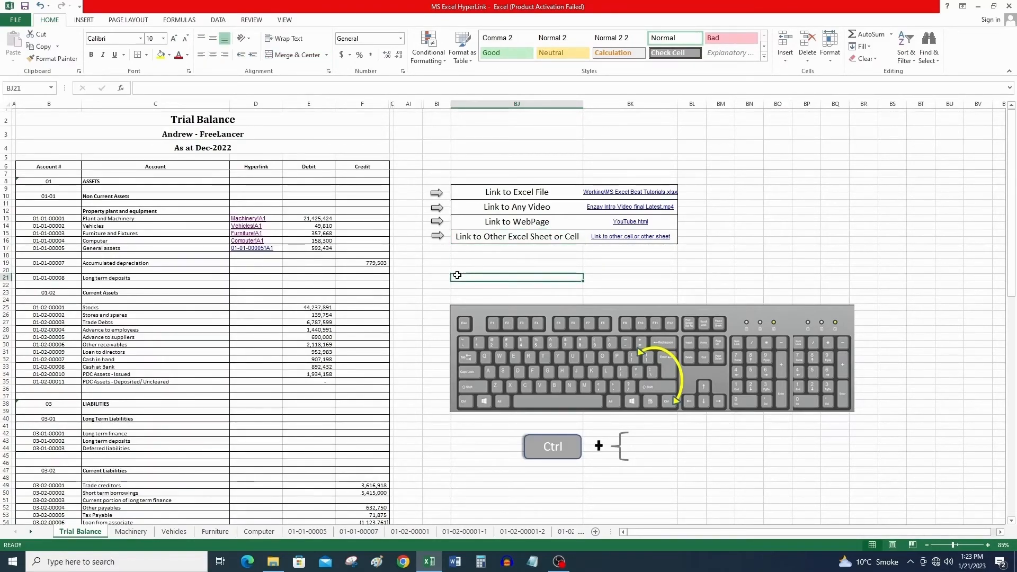
{"action": "scroll", "coordinate": [457, 275], "scroll_direction": "down", "scroll_amount": 13}
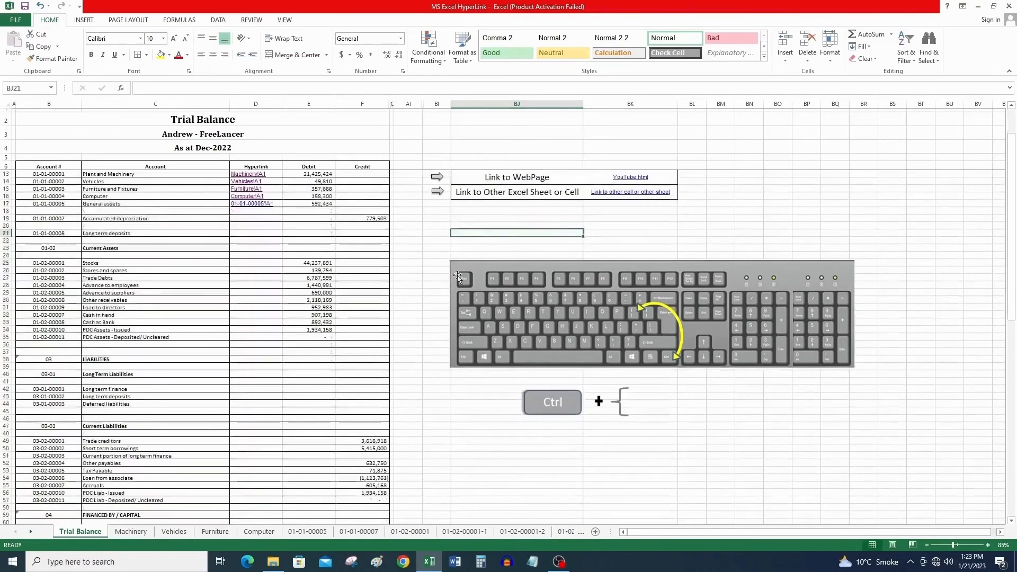
{"action": "scroll", "coordinate": [457, 275], "scroll_direction": "down", "scroll_amount": 3}
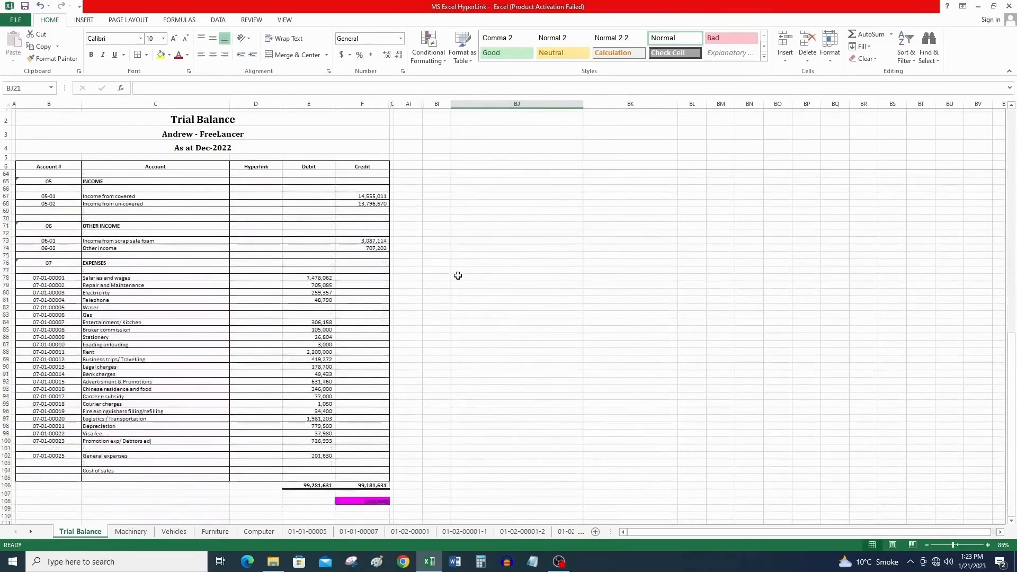
{"action": "scroll", "coordinate": [457, 276], "scroll_direction": "up", "scroll_amount": 10}
{"action": "scroll", "coordinate": [458, 276], "scroll_direction": "up", "scroll_amount": 6}
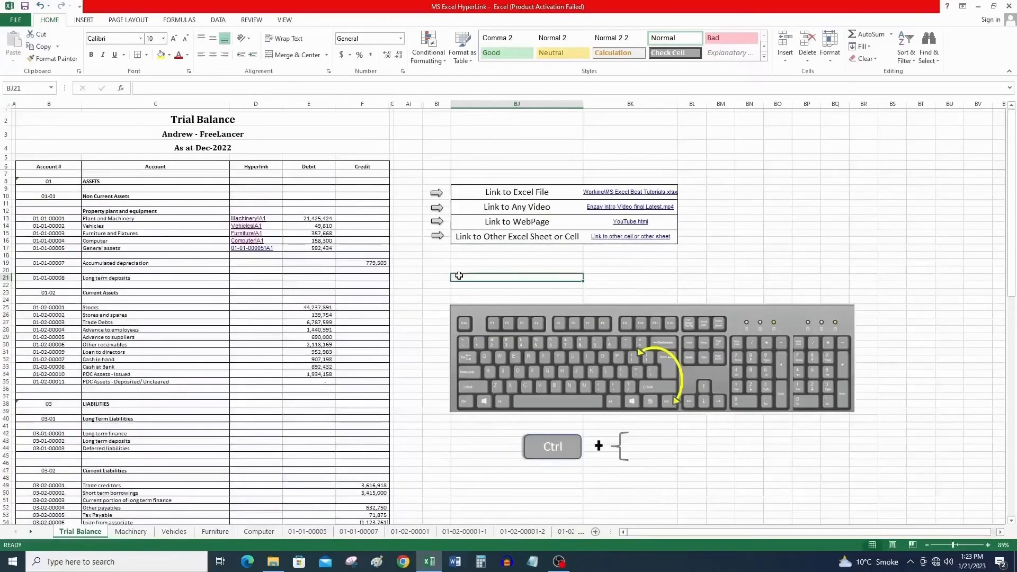
{"action": "left_click", "coordinate": [510, 262]}
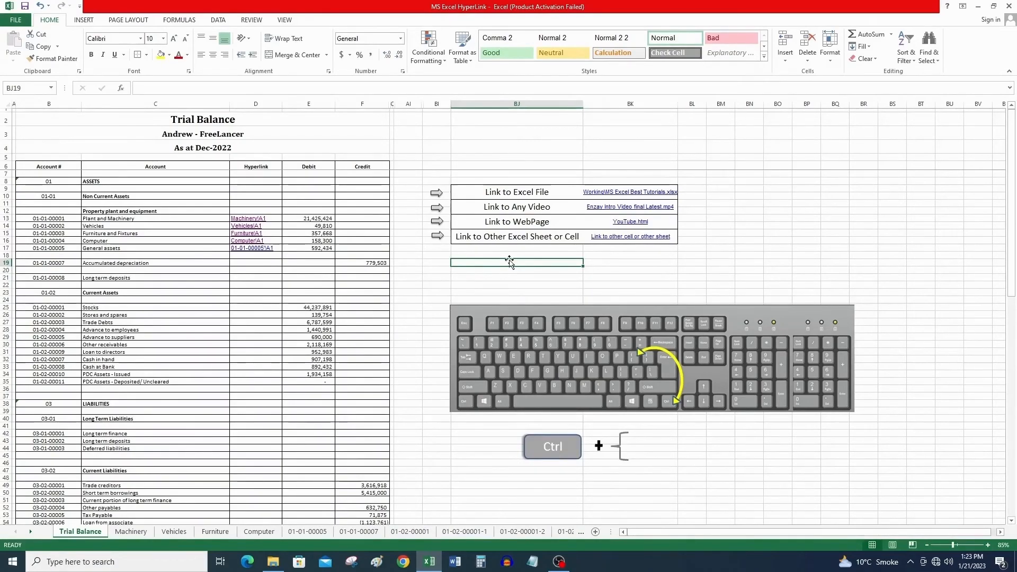